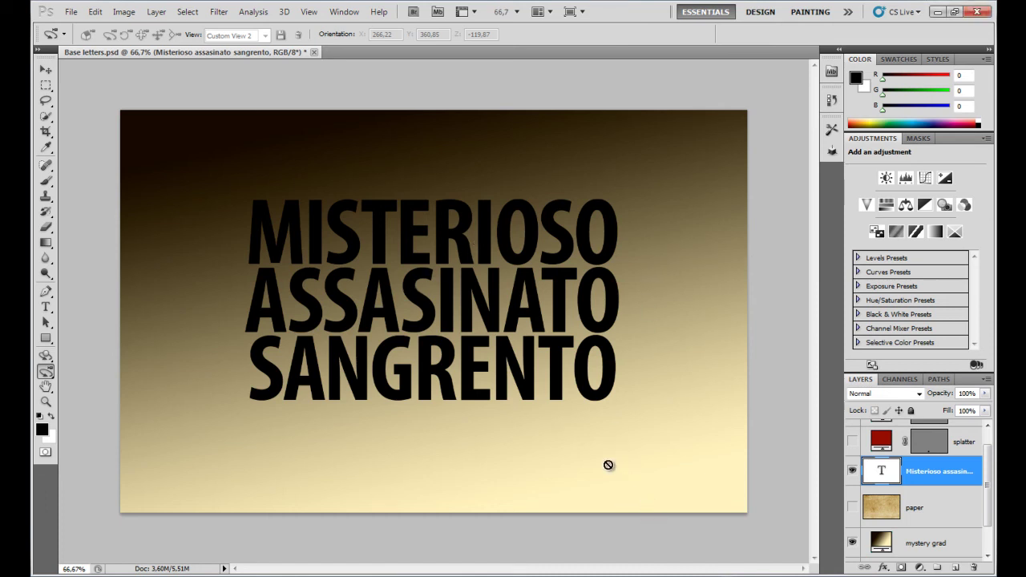
Duplicate the title text layer with Ctrl+J and hide the original as a backup
click(46, 70)
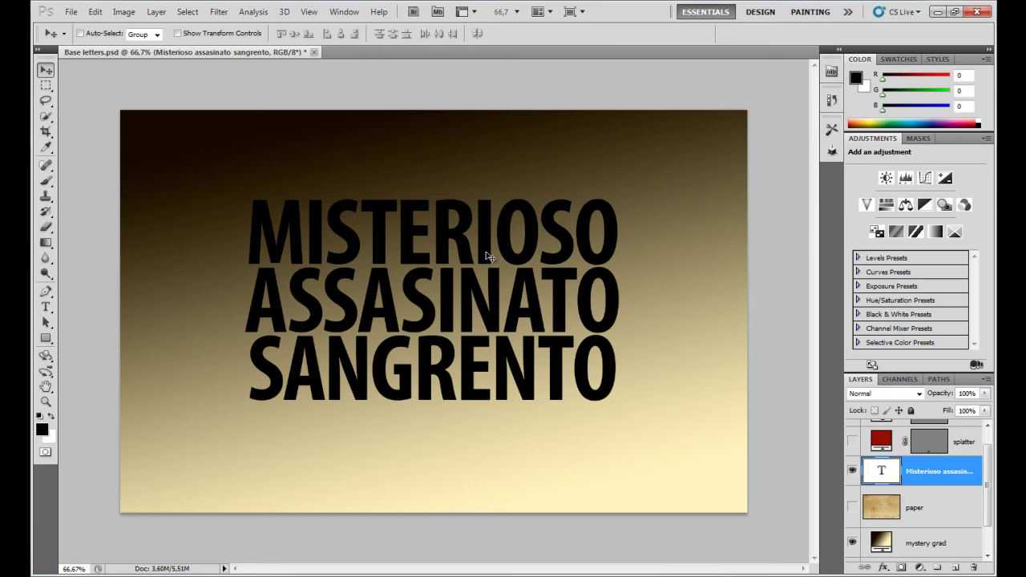
key(ctrl+j)
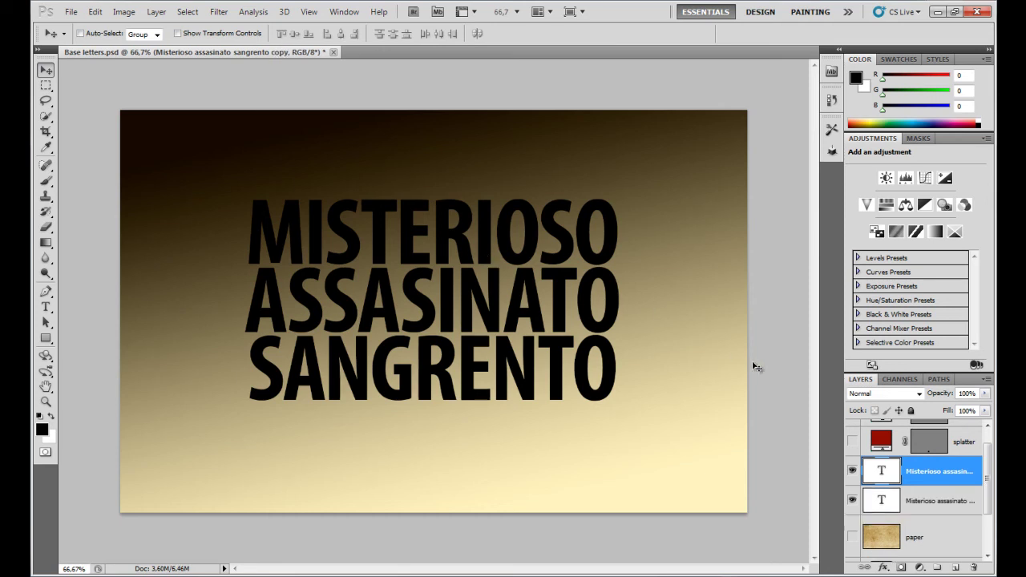
click(853, 503)
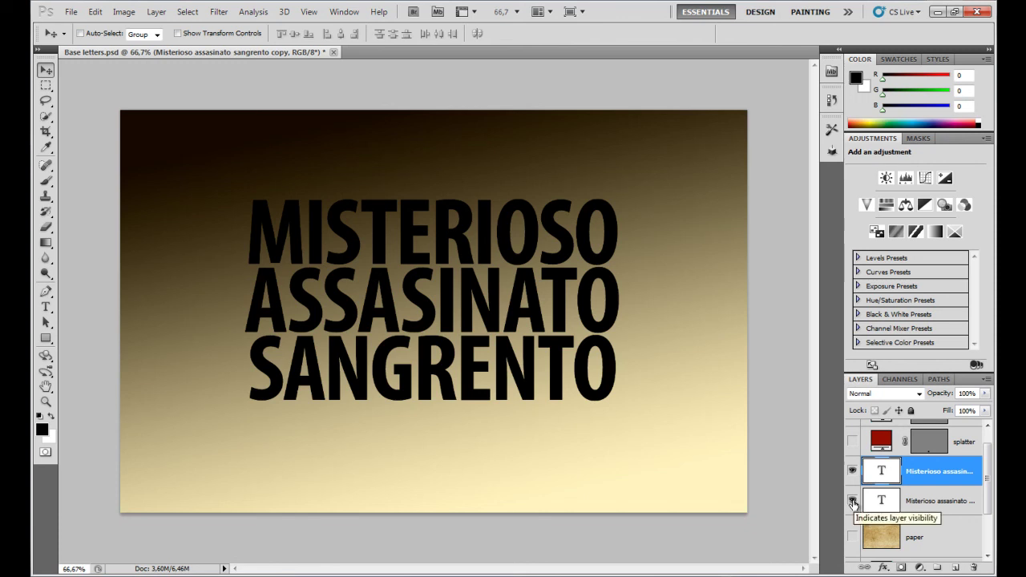
click(853, 502)
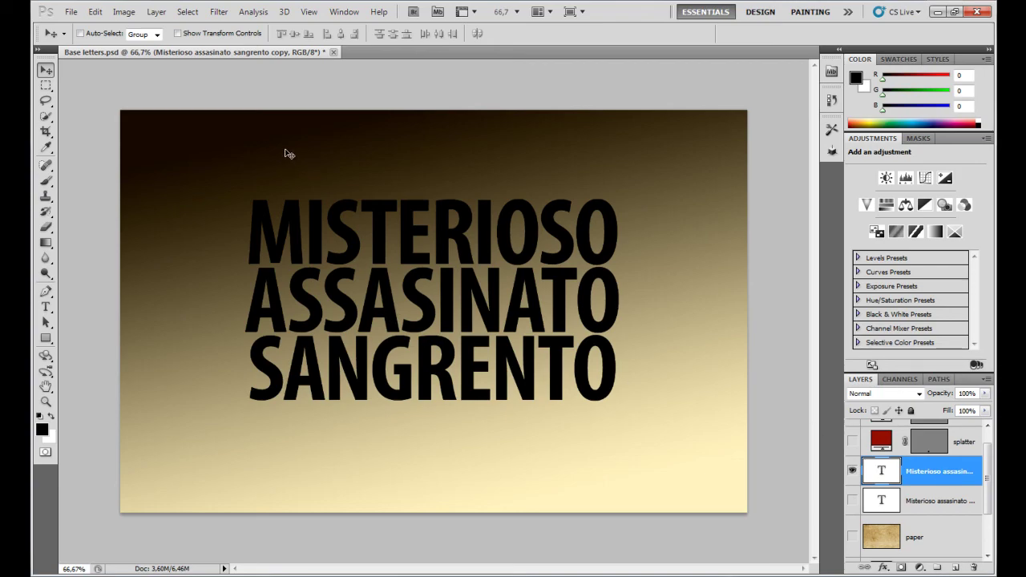
click(283, 12)
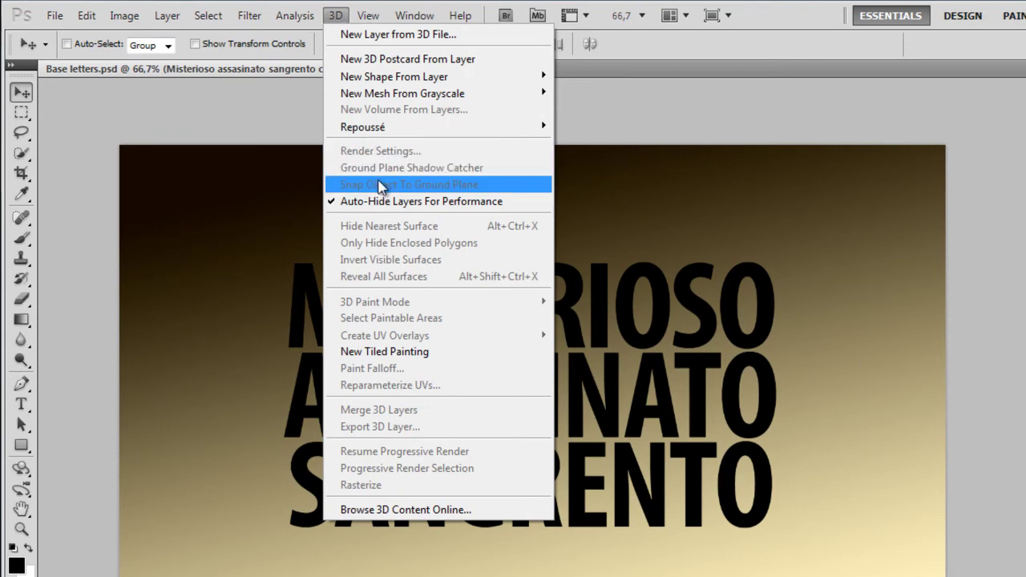
mouse_move(363, 127)
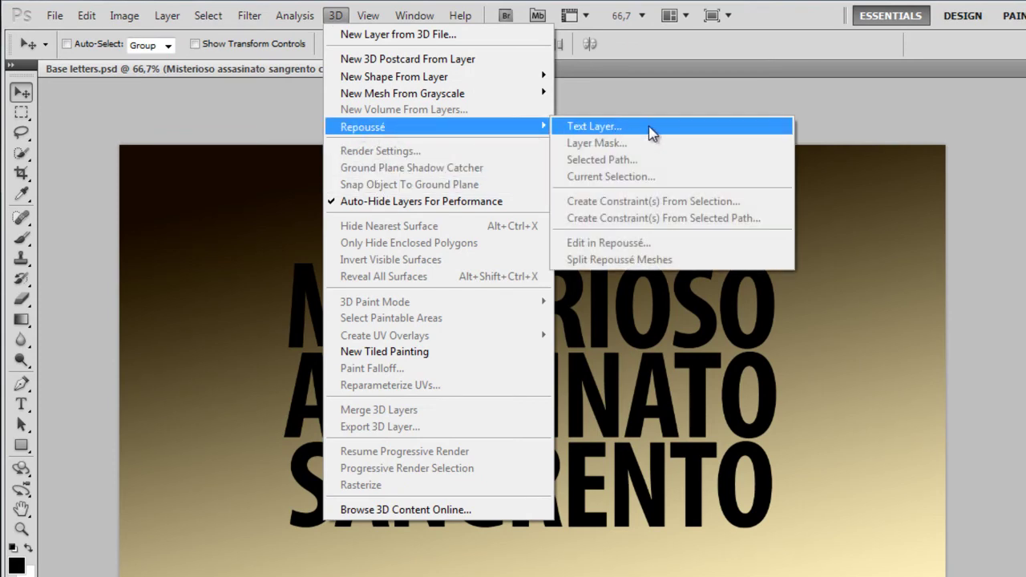
Convert the title copy into Repoussé 3D text, agreeing to rasterize the text layer
click(665, 126)
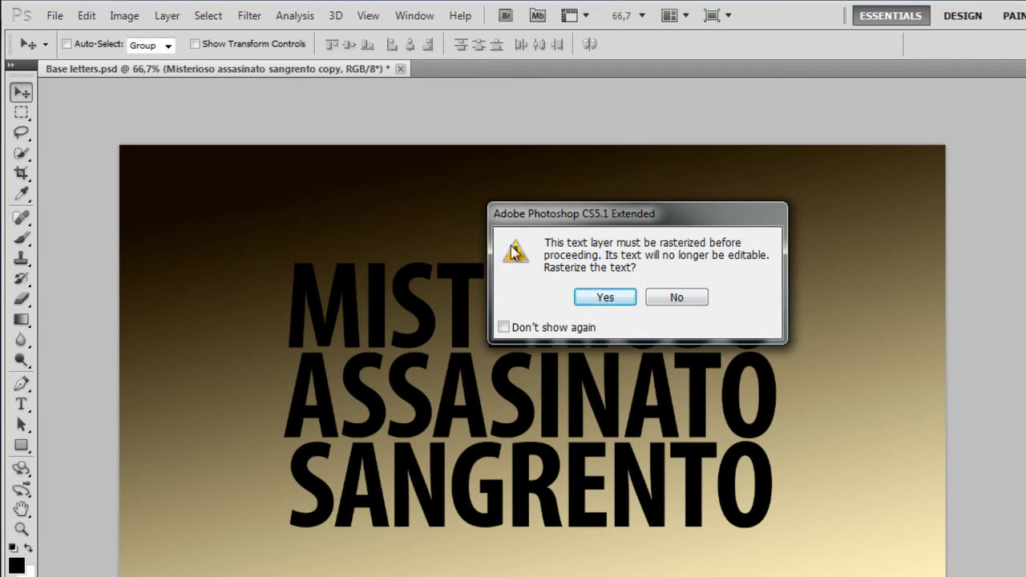
mouse_move(555, 214)
mouse_down()
mouse_move(540, 319)
mouse_move(553, 278)
mouse_up()
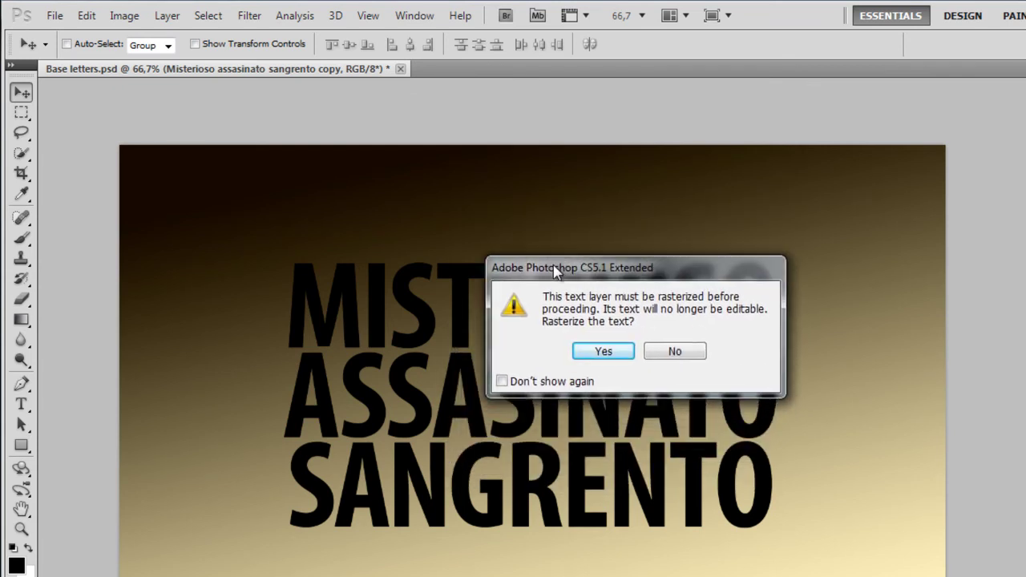
click(594, 355)
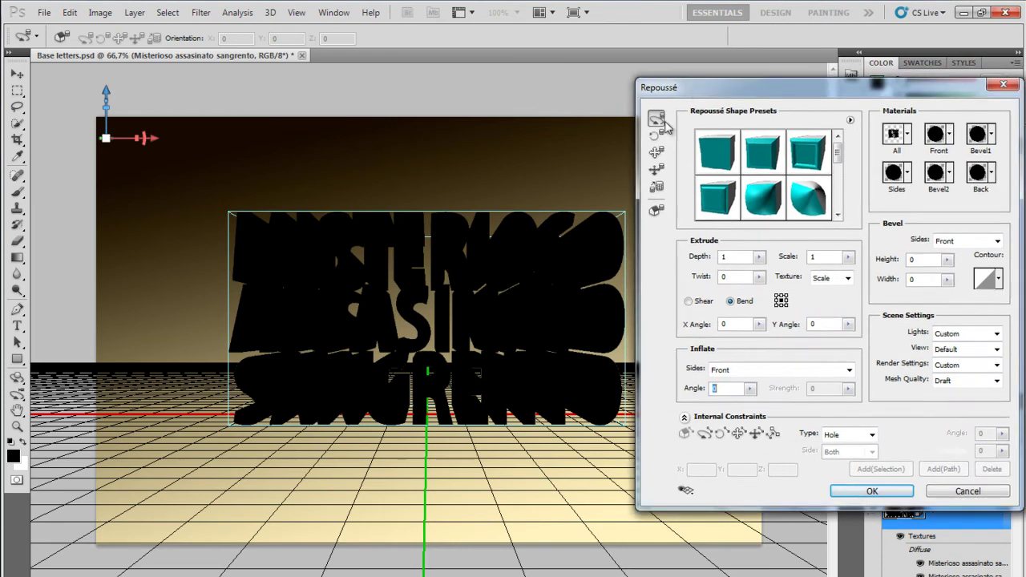
Give all Repoussé surfaces the white-grey material and an Extrude Depth of 0,1
mouse_move(701, 94)
mouse_down()
mouse_move(458, 201)
mouse_move(694, 97)
mouse_up()
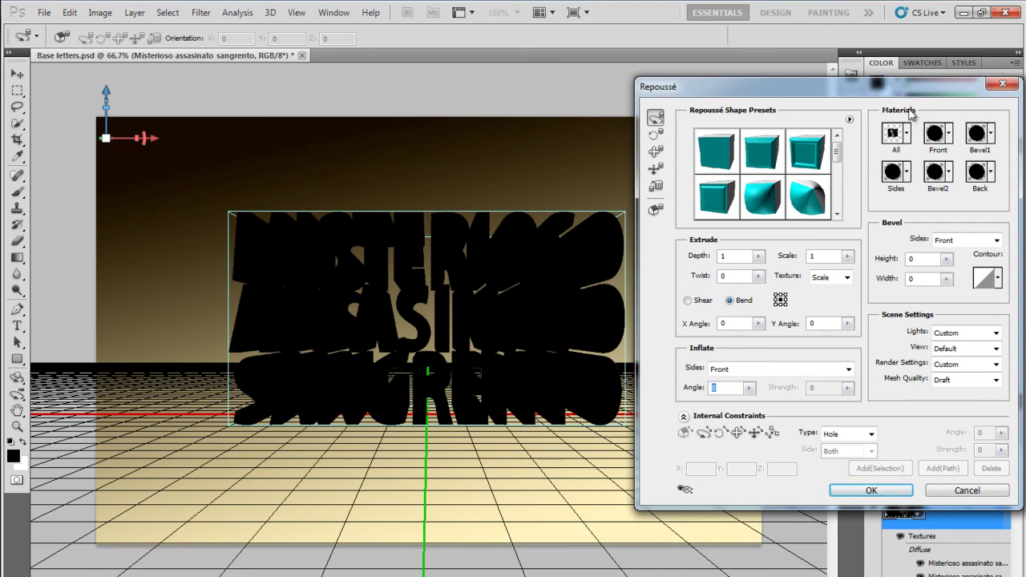
click(909, 134)
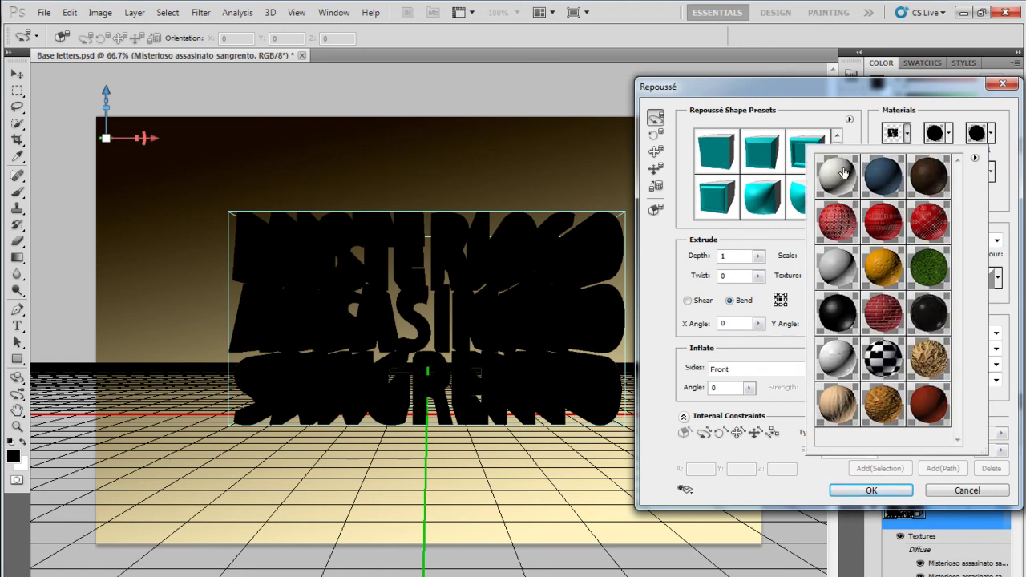
click(840, 267)
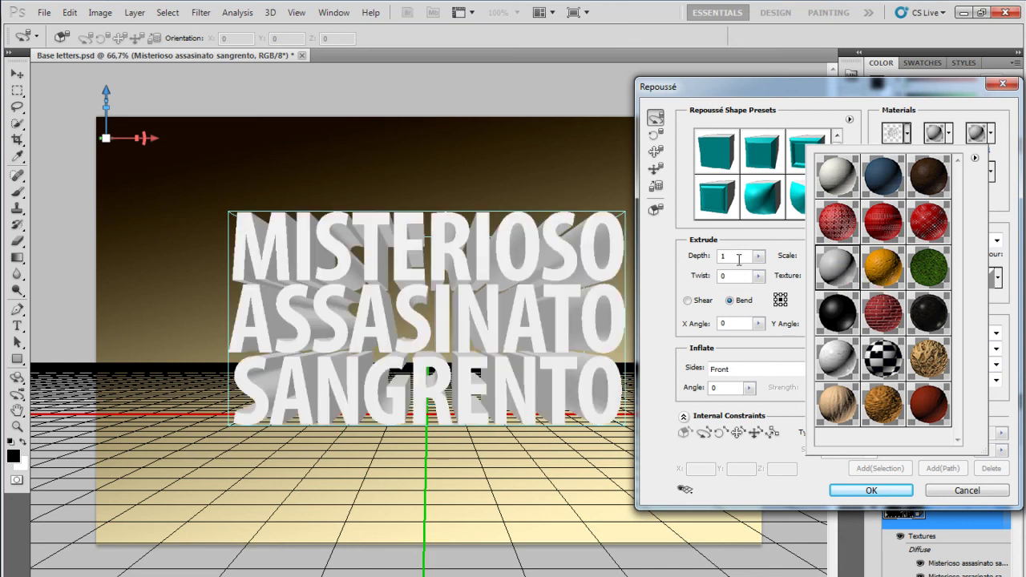
click(739, 256)
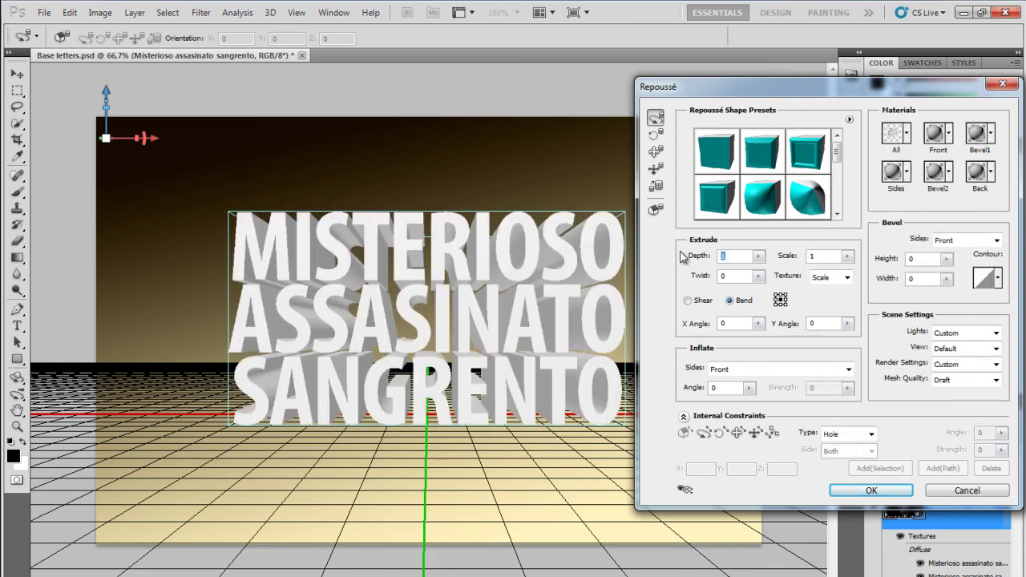
text(0,)
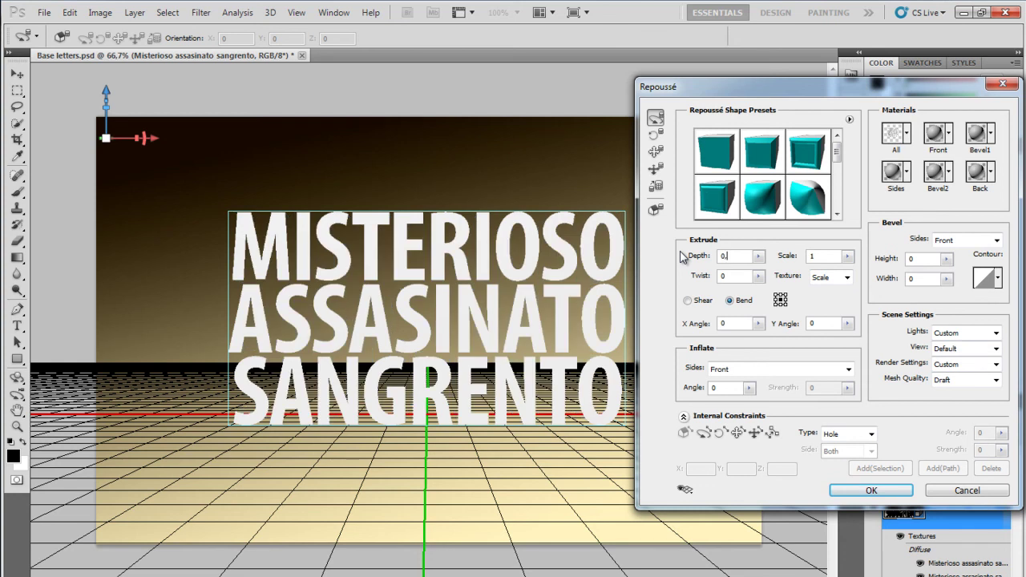
text(1)
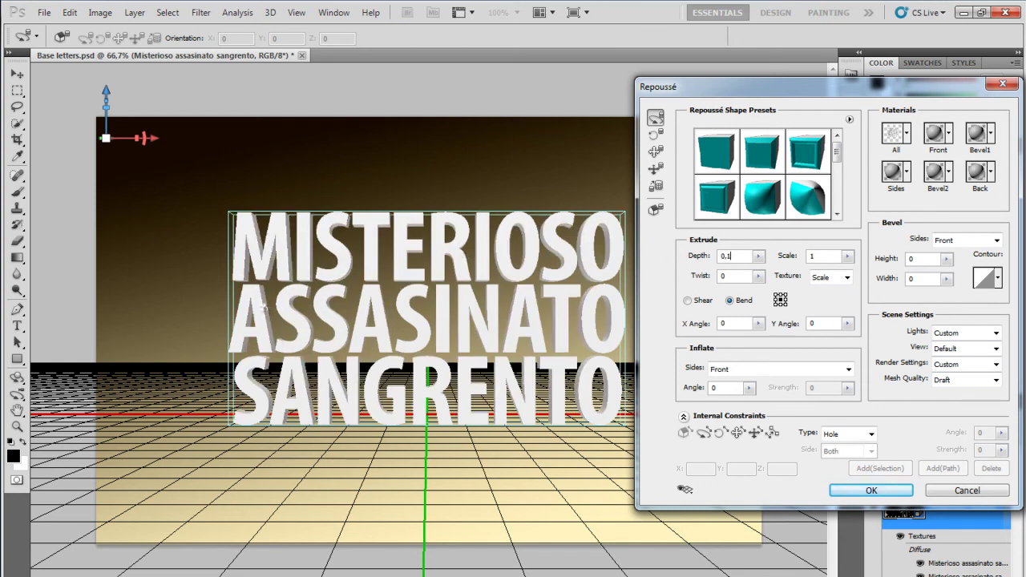
double_click(745, 261)
text(7)
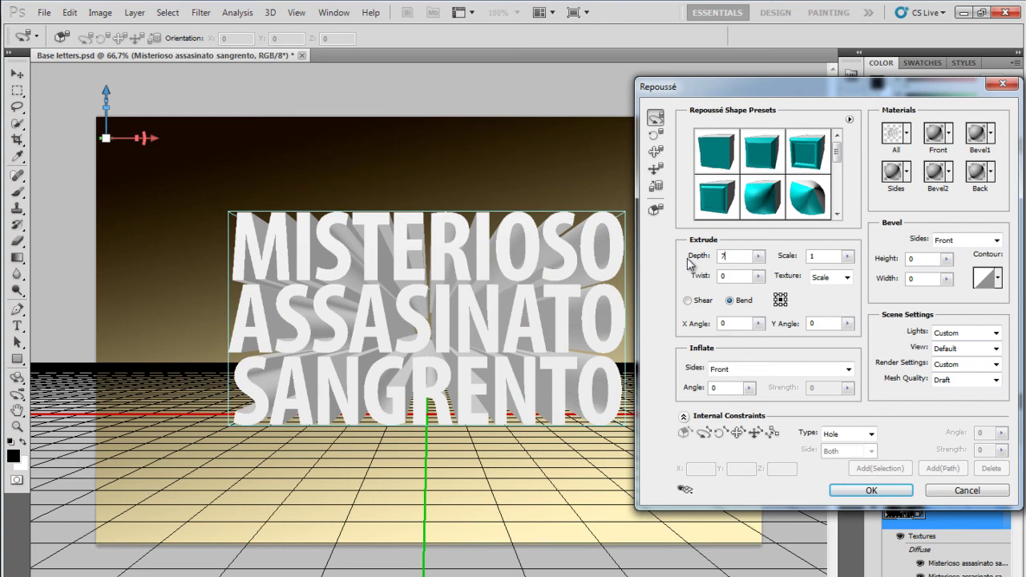
double_click(733, 255)
text(0,)
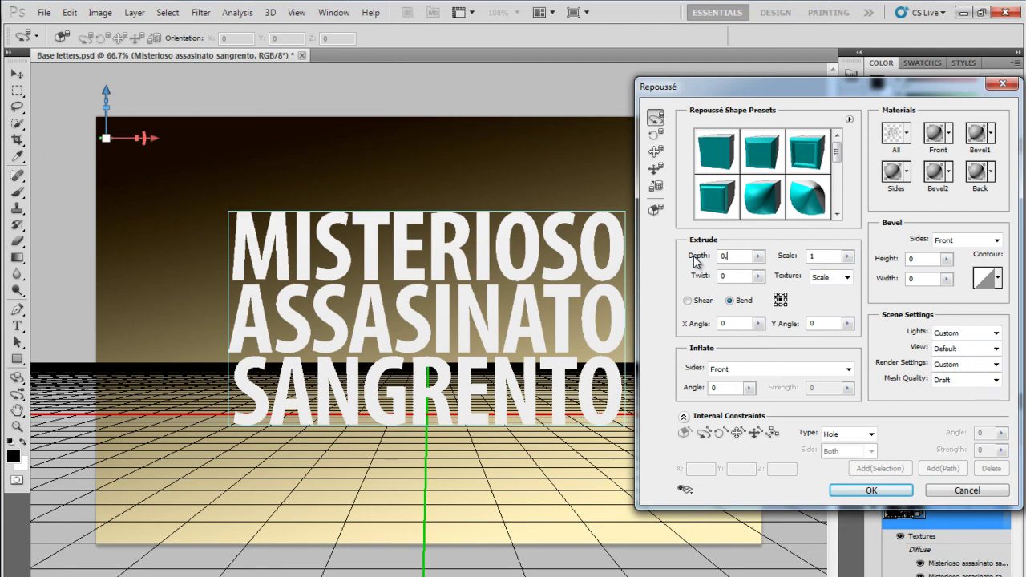
text(1)
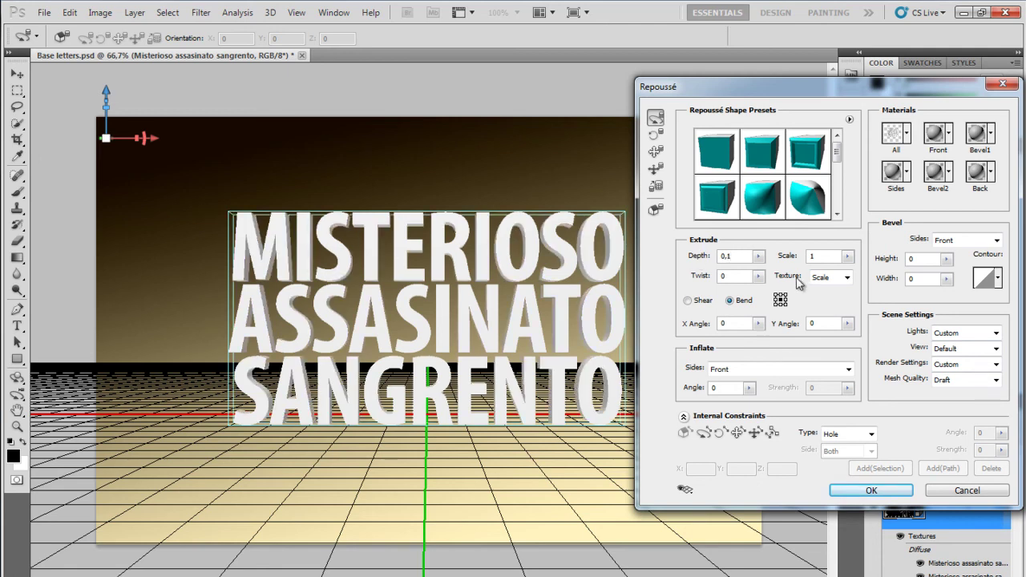
click(865, 490)
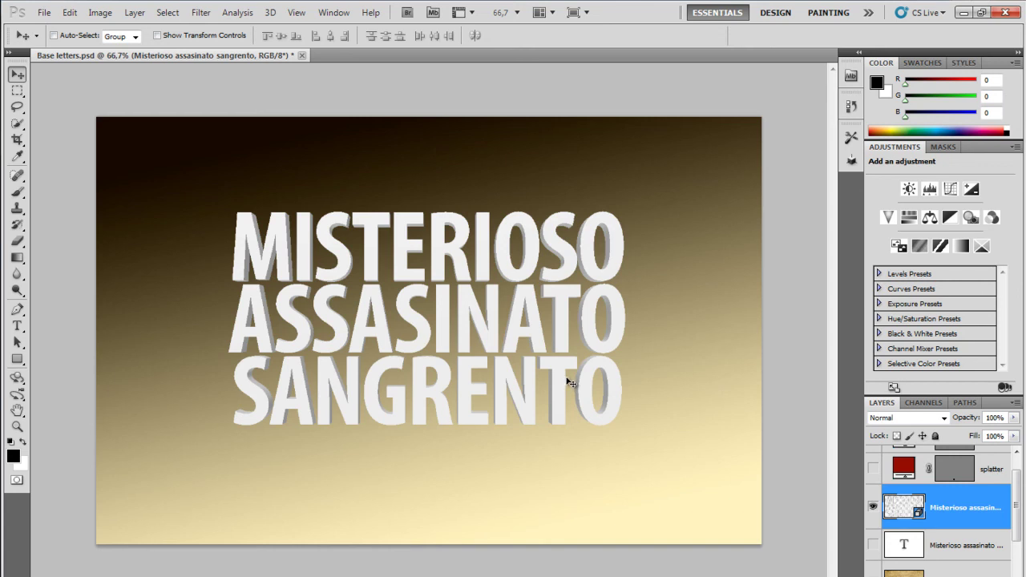
Select the 3D Object Rotate tool and toggle the ground plane and light overlays, keeping the grid shown
click(16, 378)
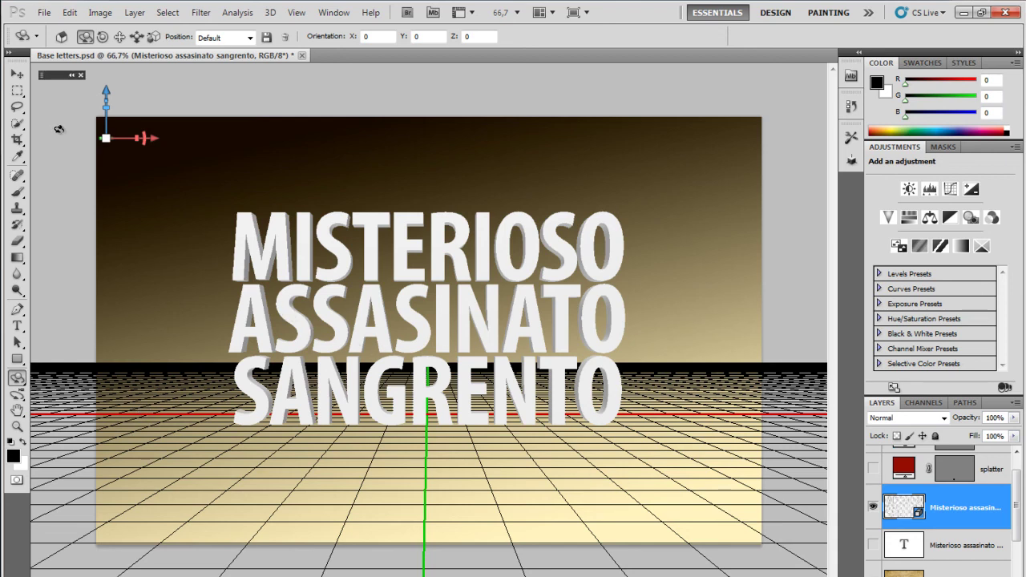
mouse_move(105, 138)
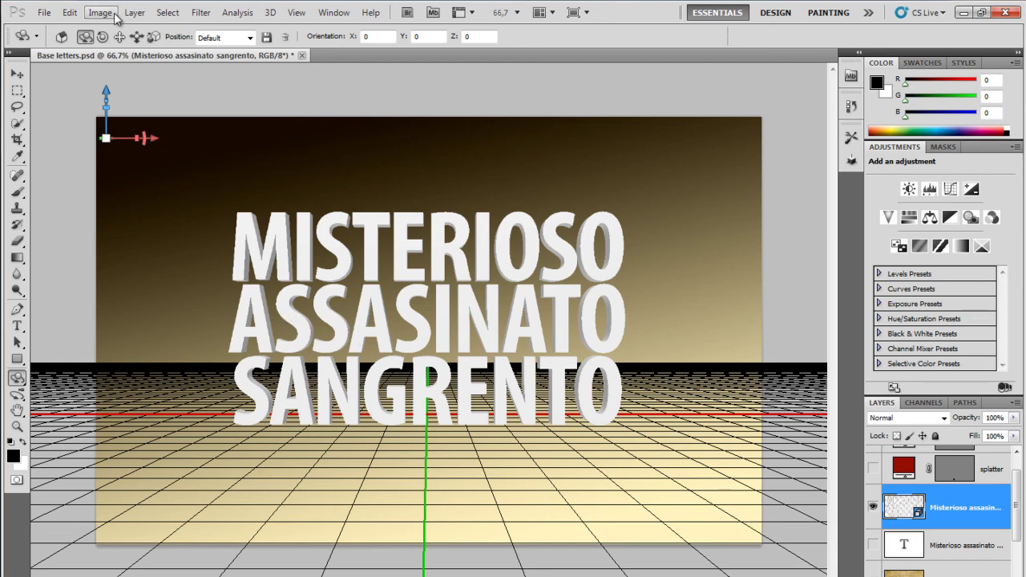
click(296, 12)
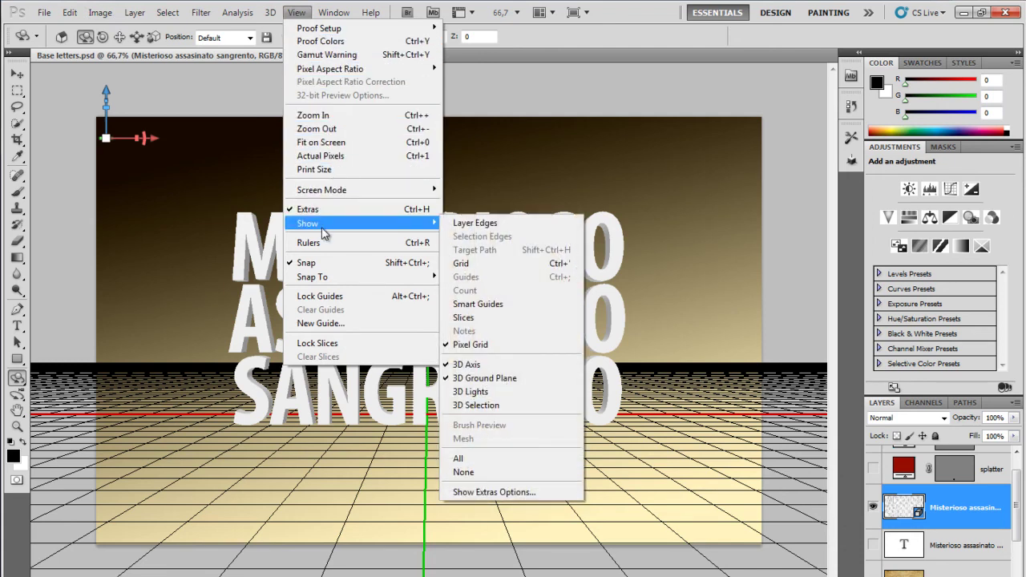
mouse_move(308, 223)
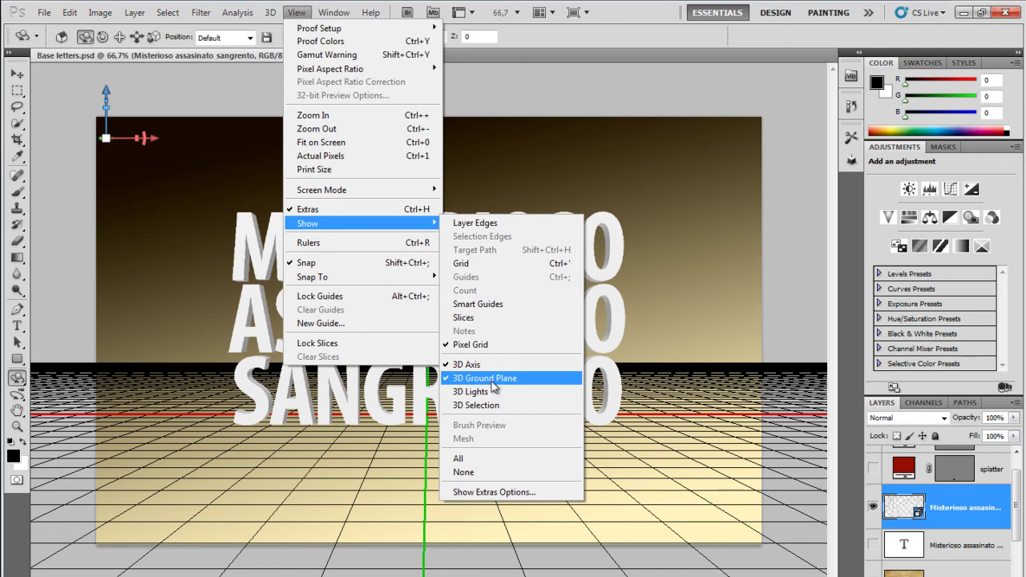
click(493, 386)
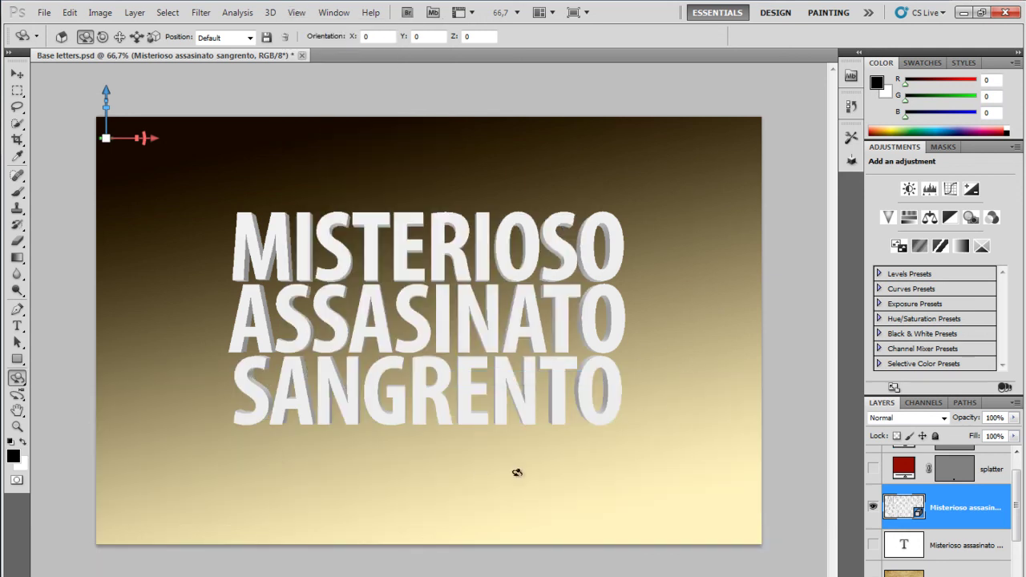
click(296, 12)
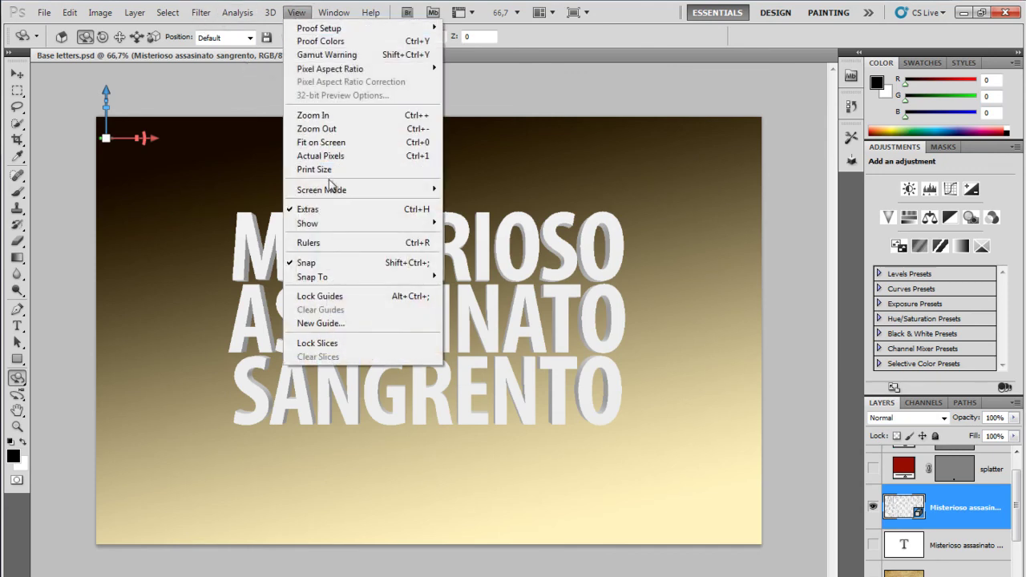
mouse_move(337, 223)
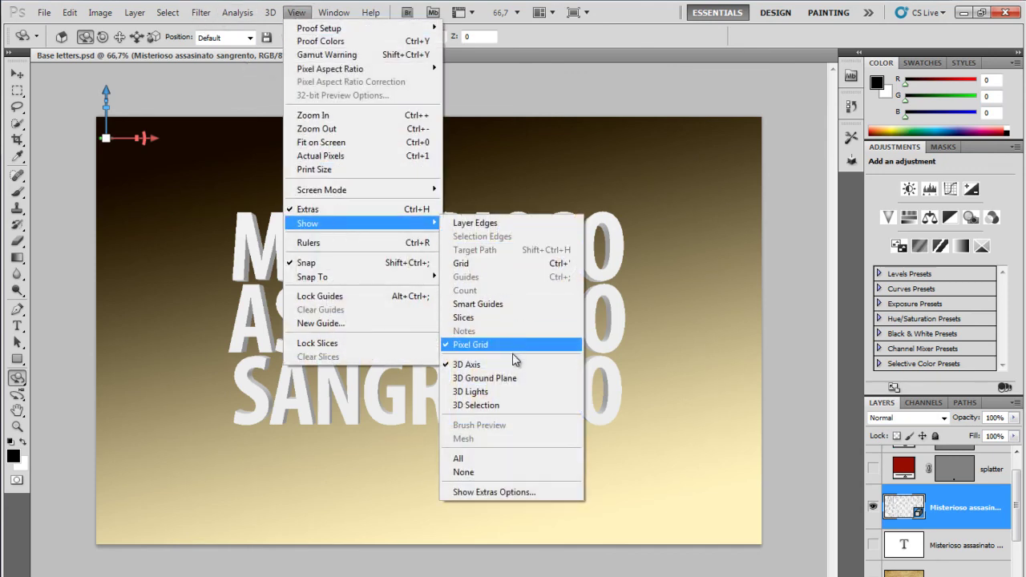
click(513, 377)
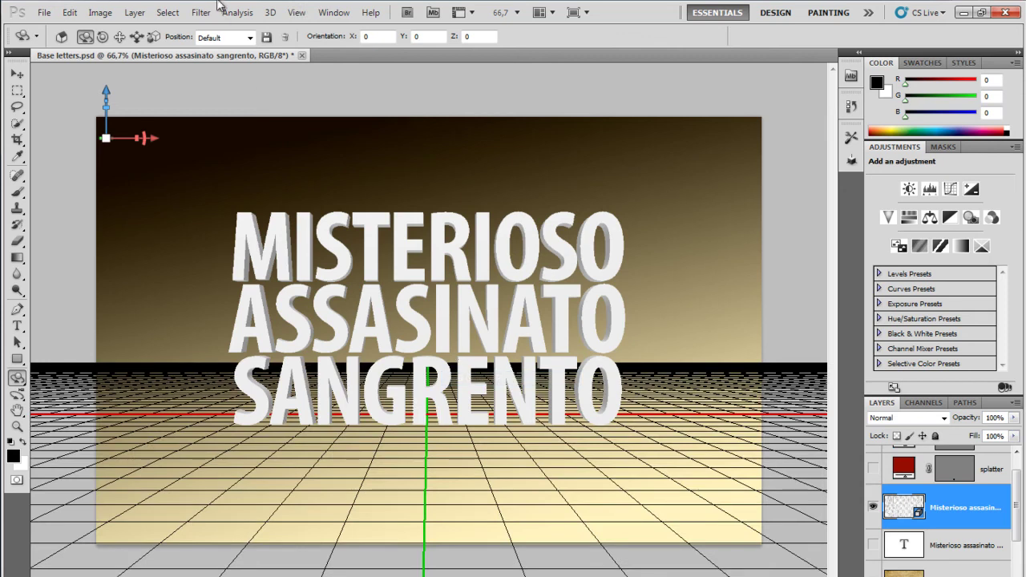
click(295, 16)
mouse_move(308, 222)
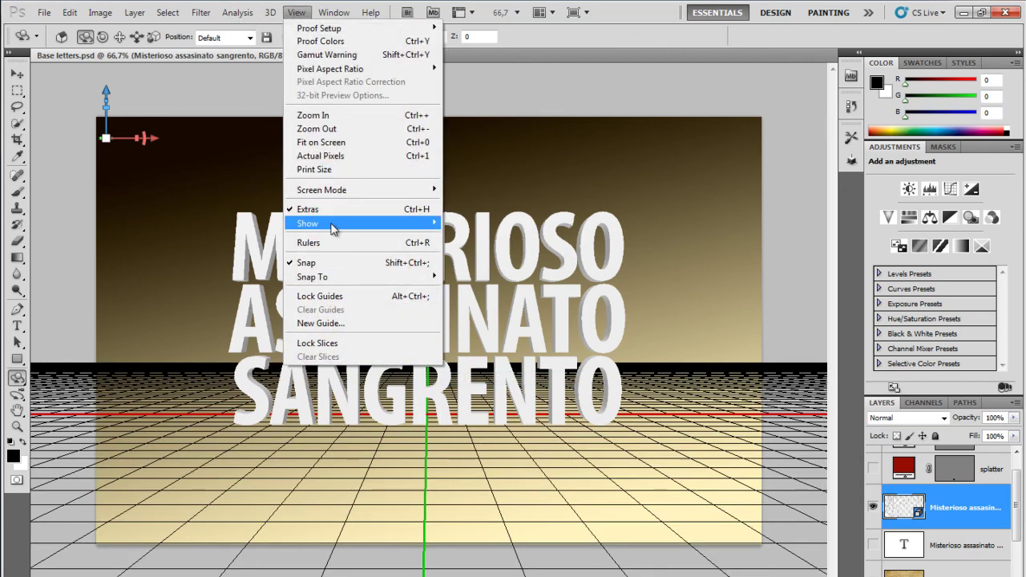
click(477, 391)
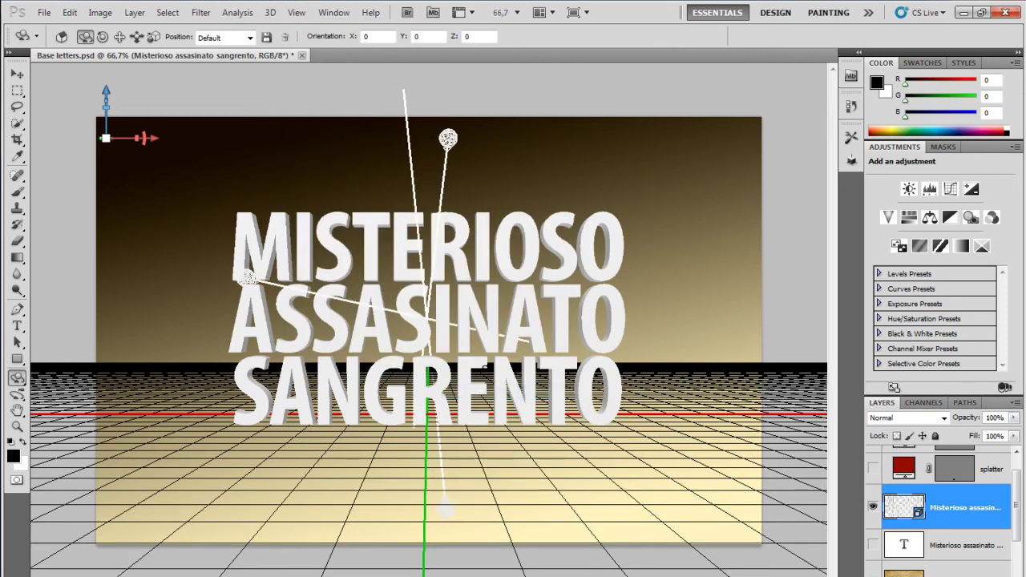
click(270, 12)
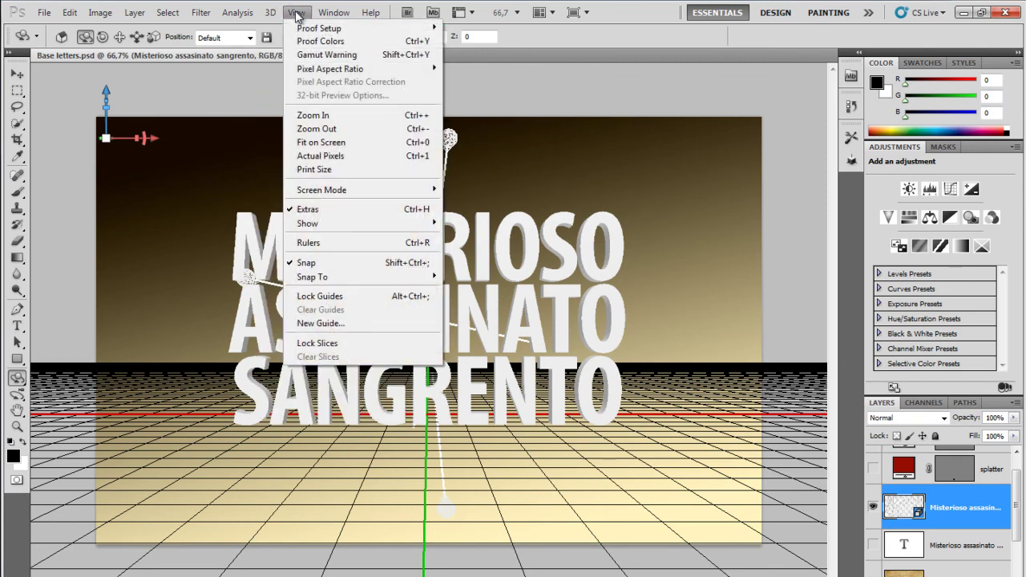
mouse_move(361, 222)
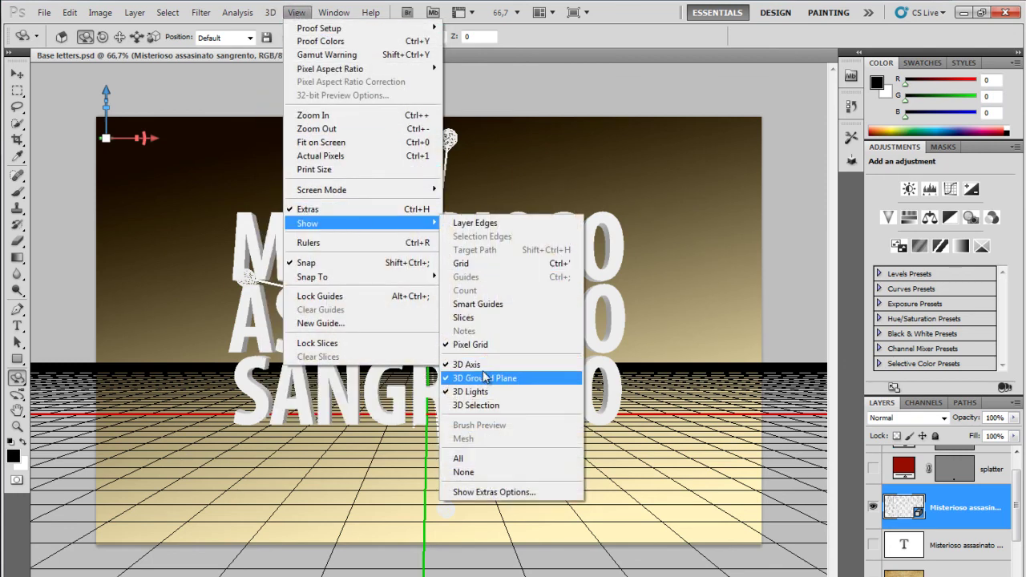
click(481, 392)
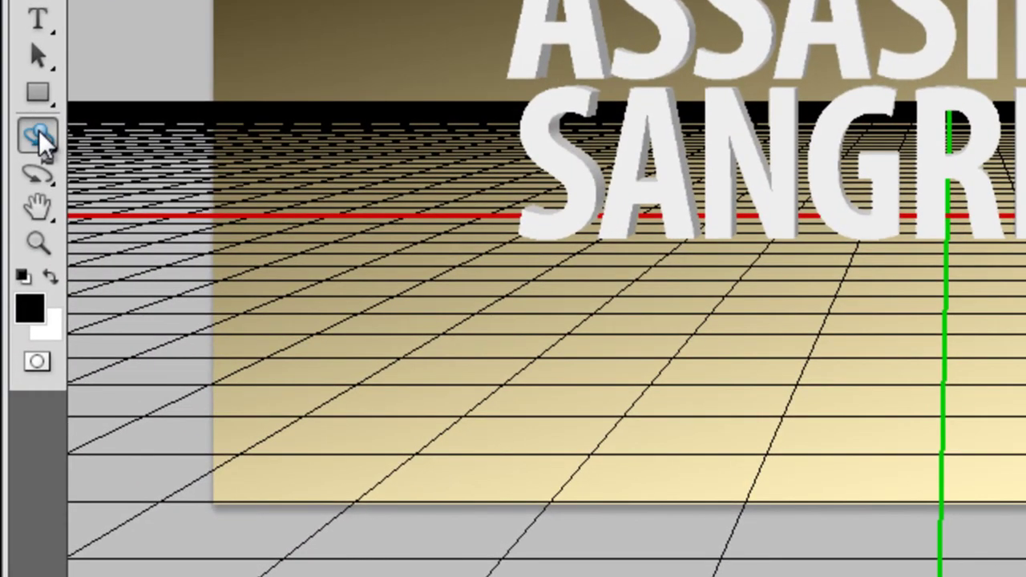
Orbit the 3D camera until the title stands at a steep diagonal above the grid
drag(37, 172, 222, 168)
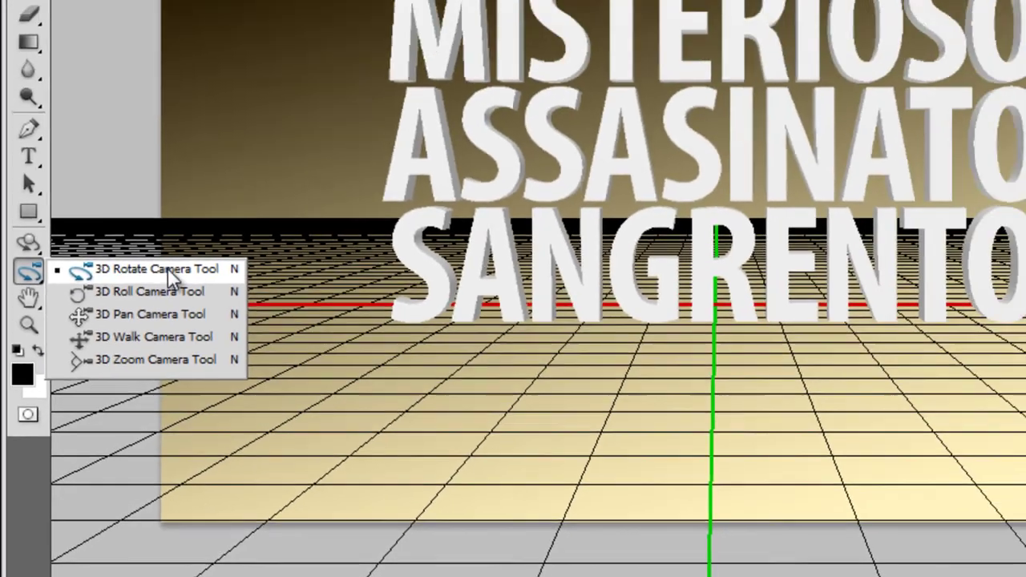
click(223, 168)
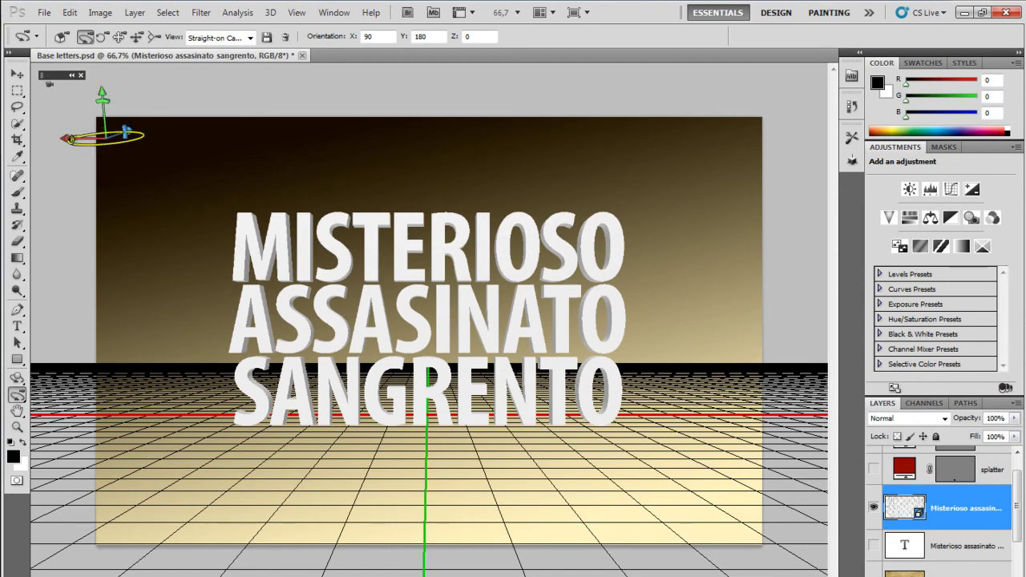
mouse_move(71, 140)
mouse_down()
mouse_move(147, 159)
mouse_move(314, 165)
mouse_move(220, 178)
mouse_move(82, 158)
mouse_move(107, 114)
mouse_up()
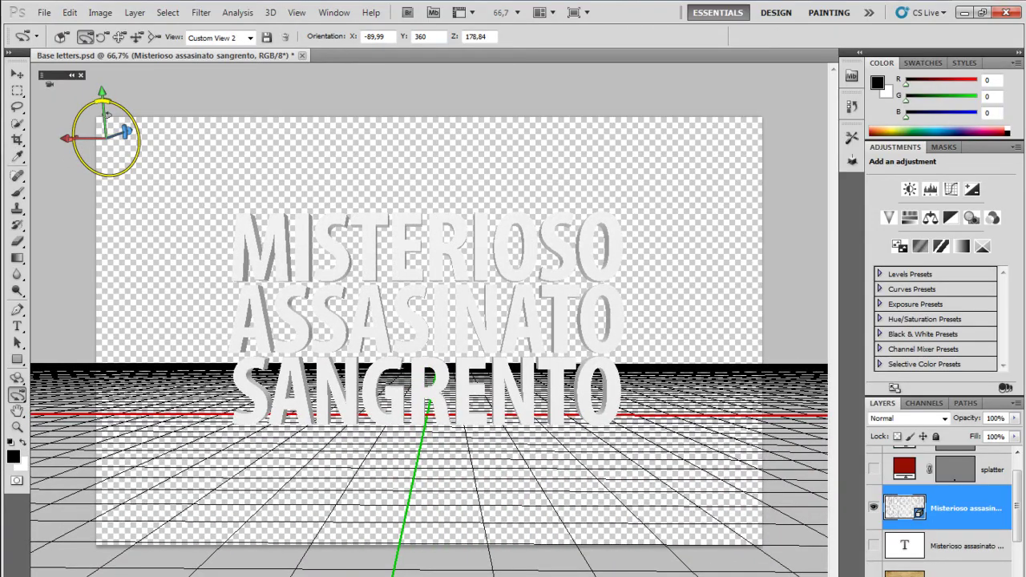
drag(107, 114, 92, 178)
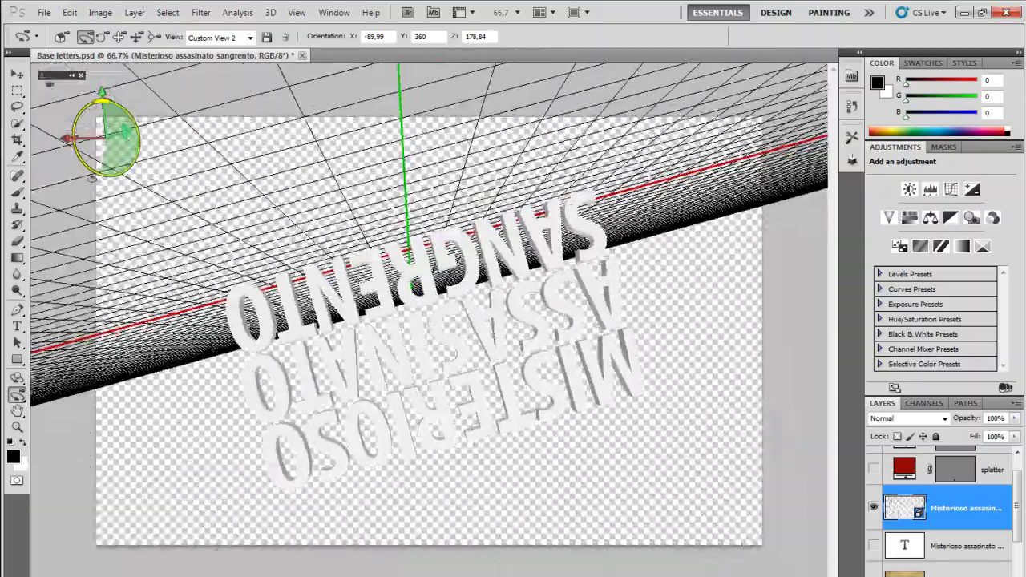
mouse_move(92, 178)
mouse_down()
mouse_move(31, 495)
mouse_move(108, 114)
mouse_move(121, 138)
mouse_up()
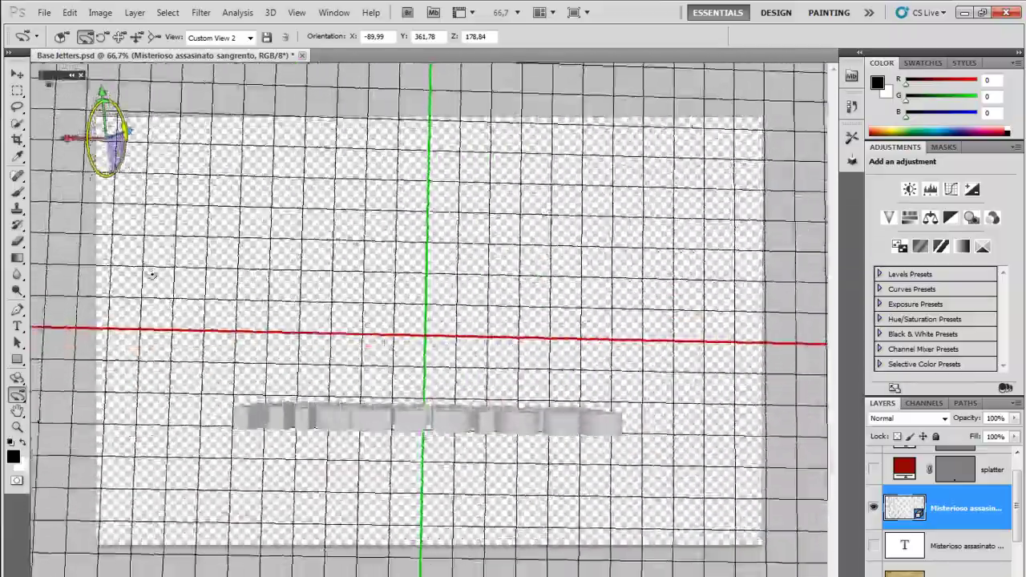
mouse_move(120, 138)
mouse_down()
mouse_move(129, 153)
mouse_move(138, 147)
mouse_move(145, 175)
mouse_move(353, 303)
mouse_move(205, 250)
mouse_move(164, 250)
mouse_up()
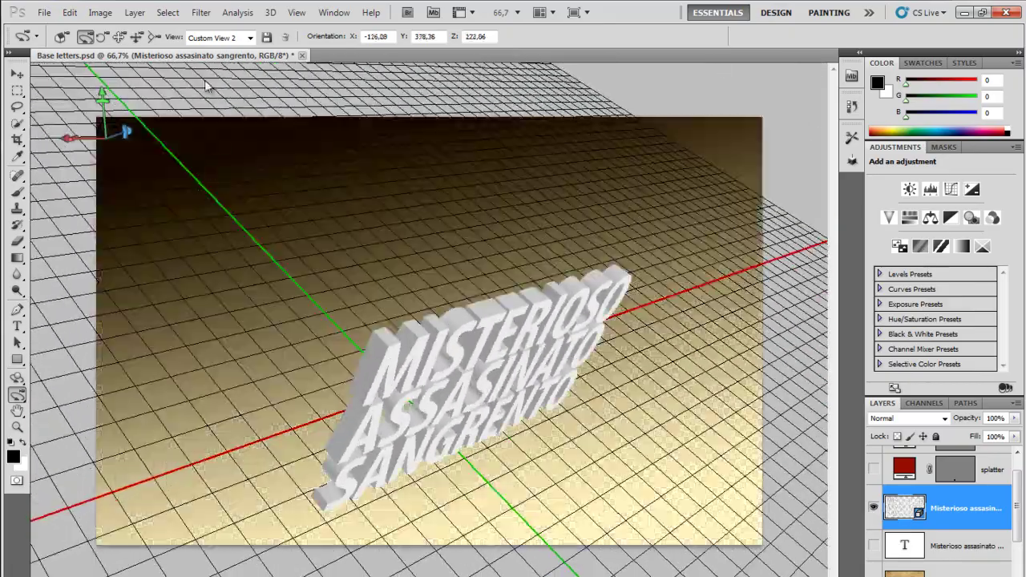
Reset the camera to the Straight-on Camera view, then orbit it to an oblique angle
click(250, 38)
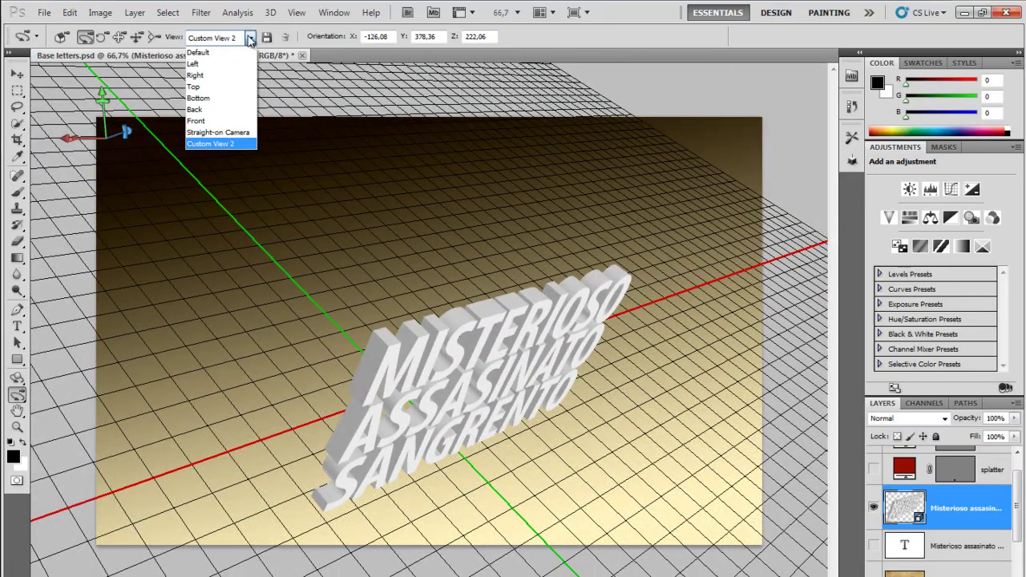
click(242, 133)
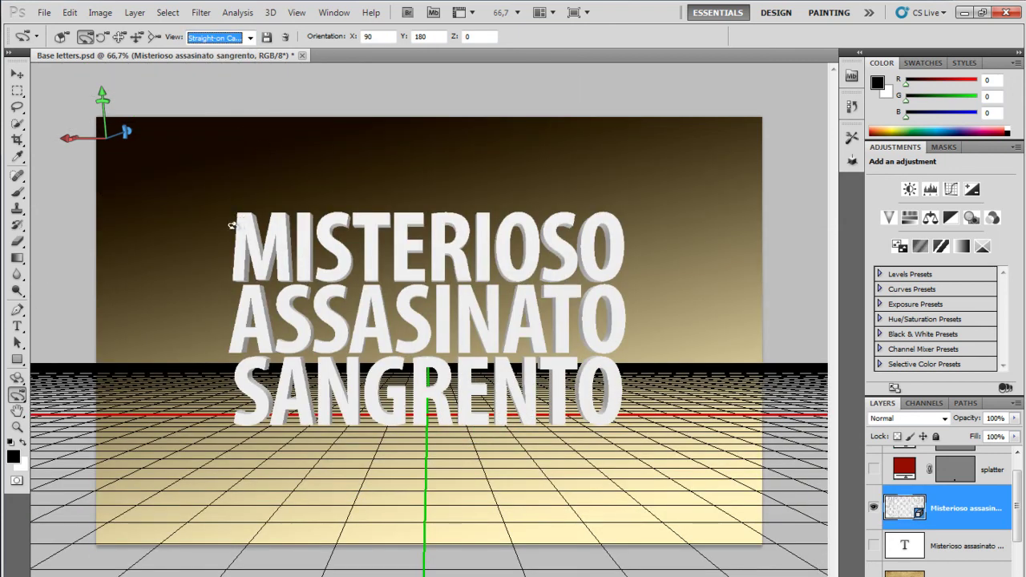
drag(223, 219, 51, 182)
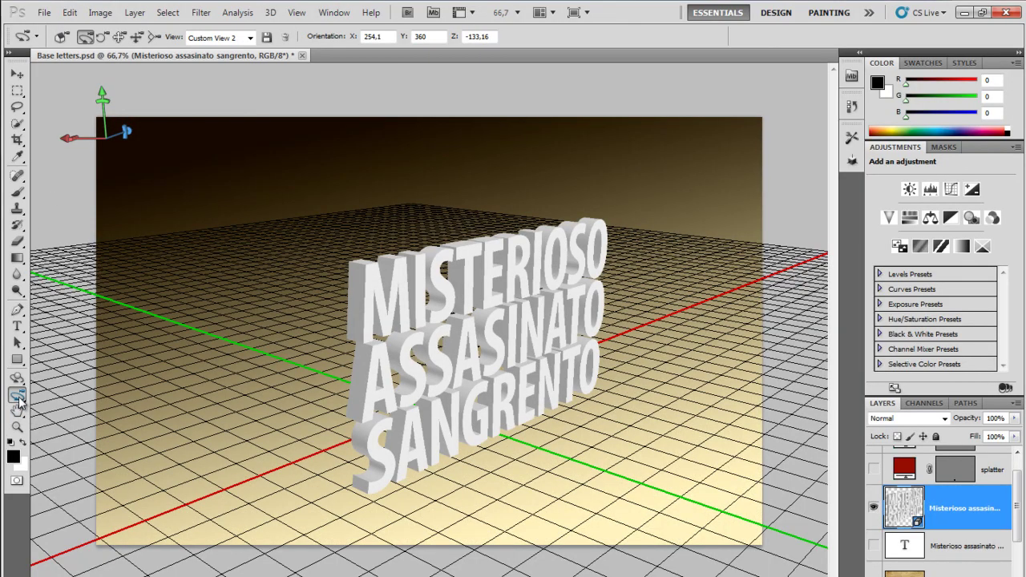
click(18, 397)
click(87, 395)
drag(381, 310, 557, 285)
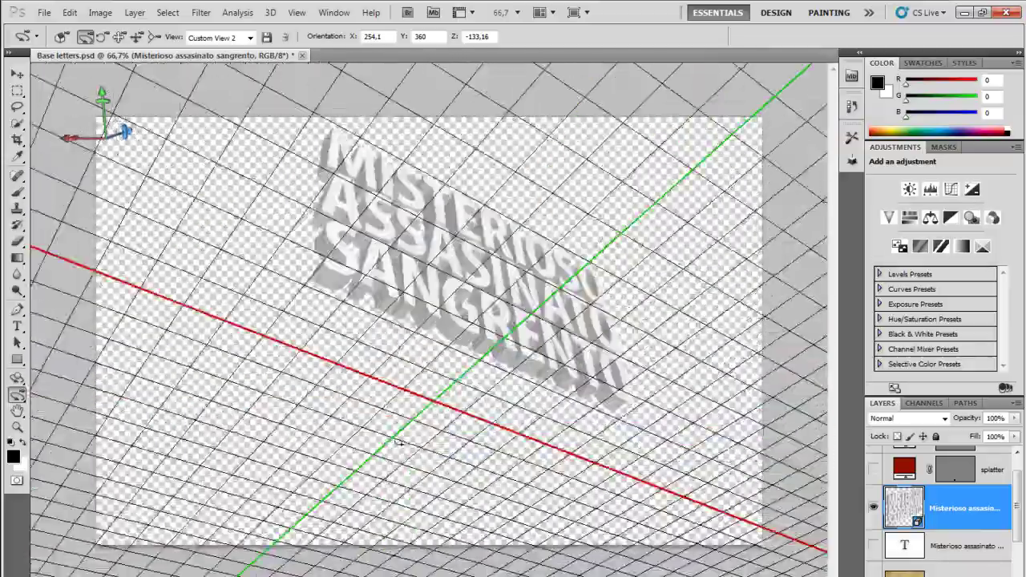
mouse_move(557, 285)
mouse_down()
mouse_move(553, 200)
mouse_move(449, 265)
mouse_up()
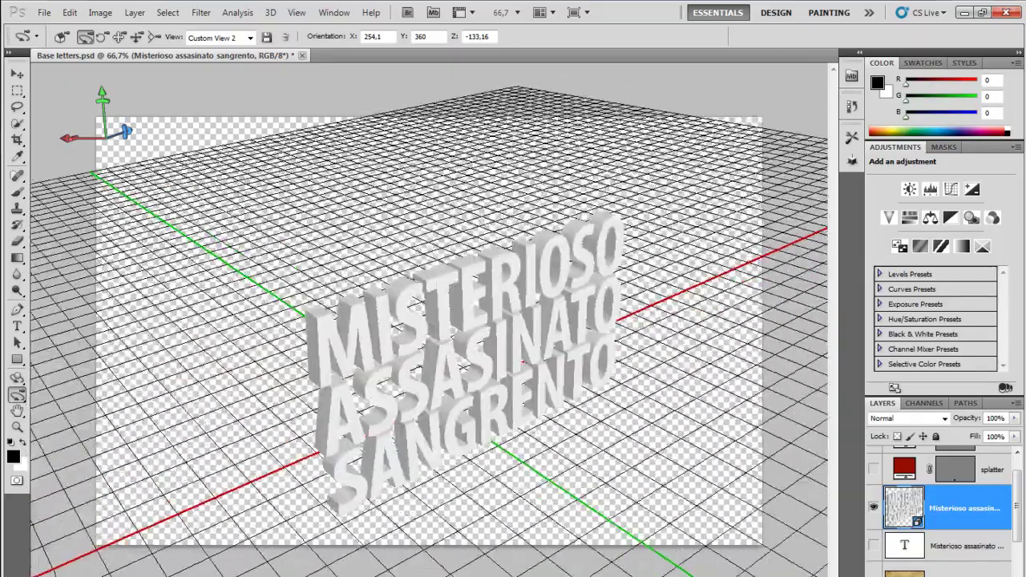
mouse_move(449, 265)
mouse_down()
mouse_move(349, 277)
mouse_move(390, 307)
mouse_up()
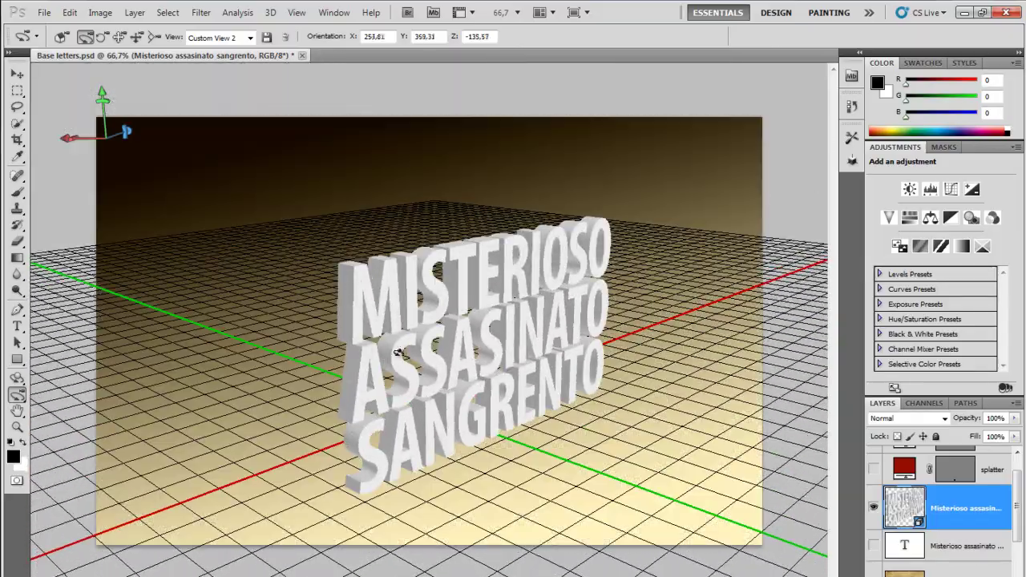
drag(397, 347, 393, 271)
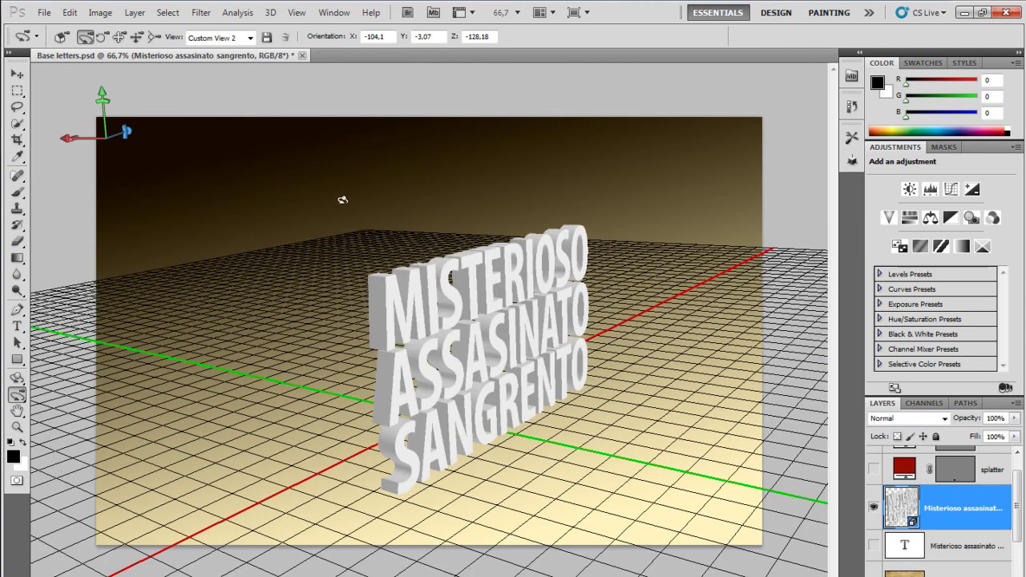
Set the 3D camera orientation to X 250, Y 357, Z -137
right_click(18, 396)
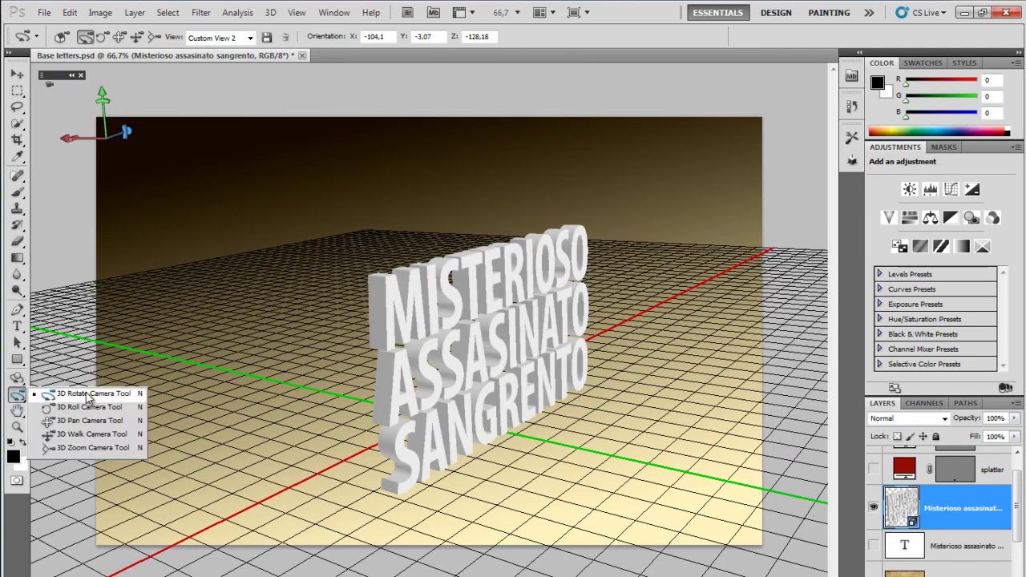
click(113, 396)
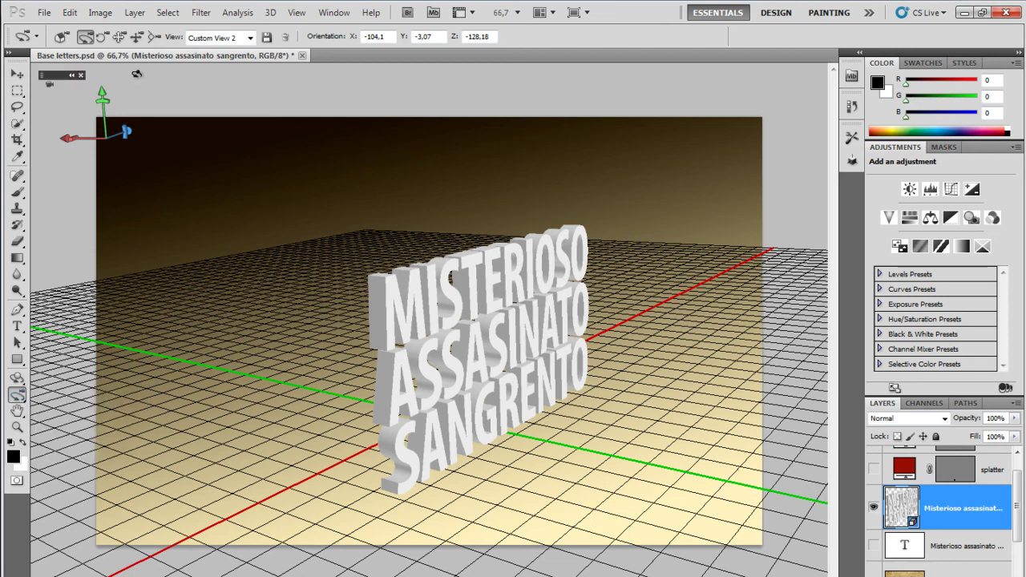
click(389, 35)
text(250)
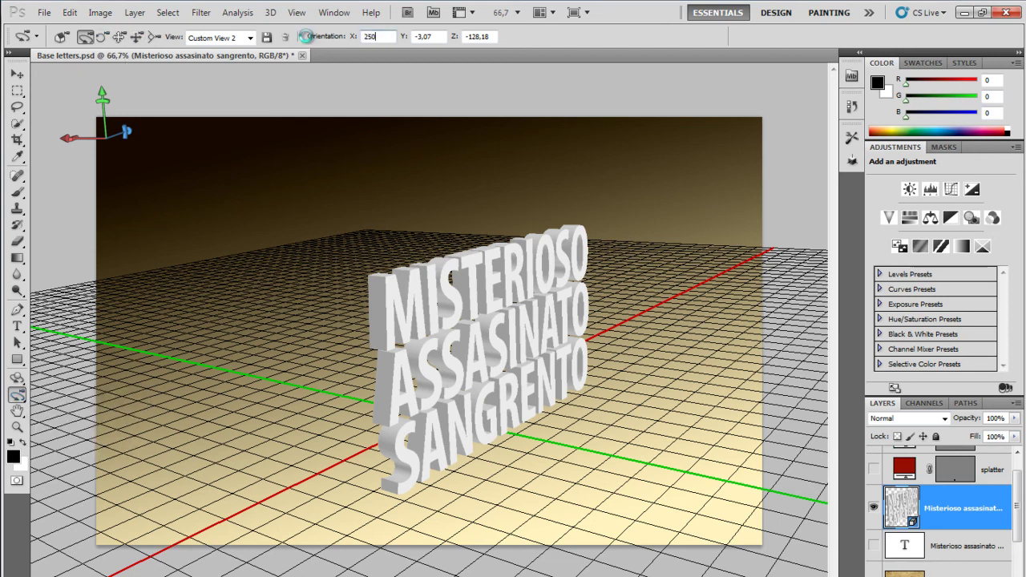
key(Tab)
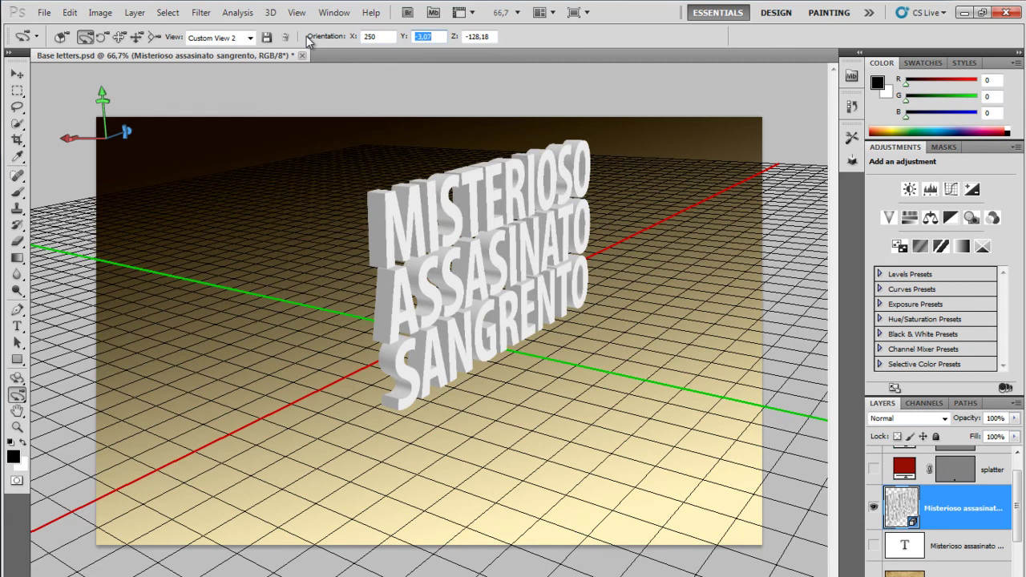
key(Return)
click(428, 35)
key(Tab)
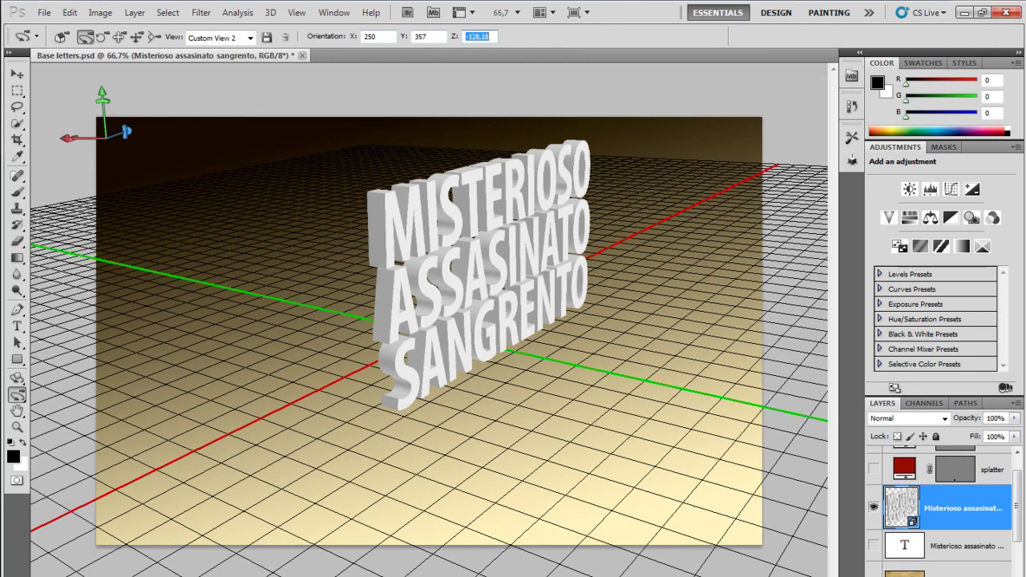
key(Return)
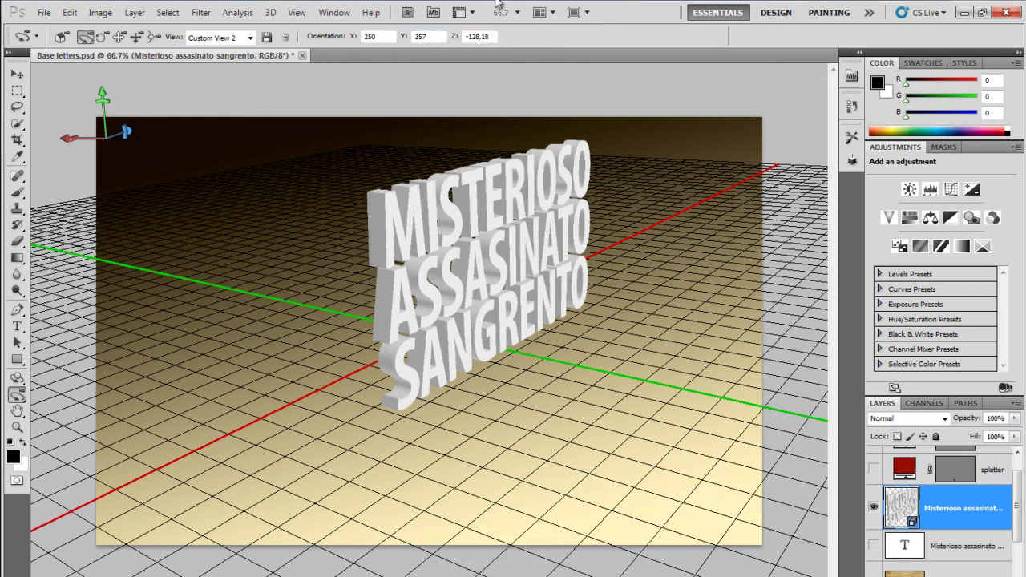
text(-137)
key(Return)
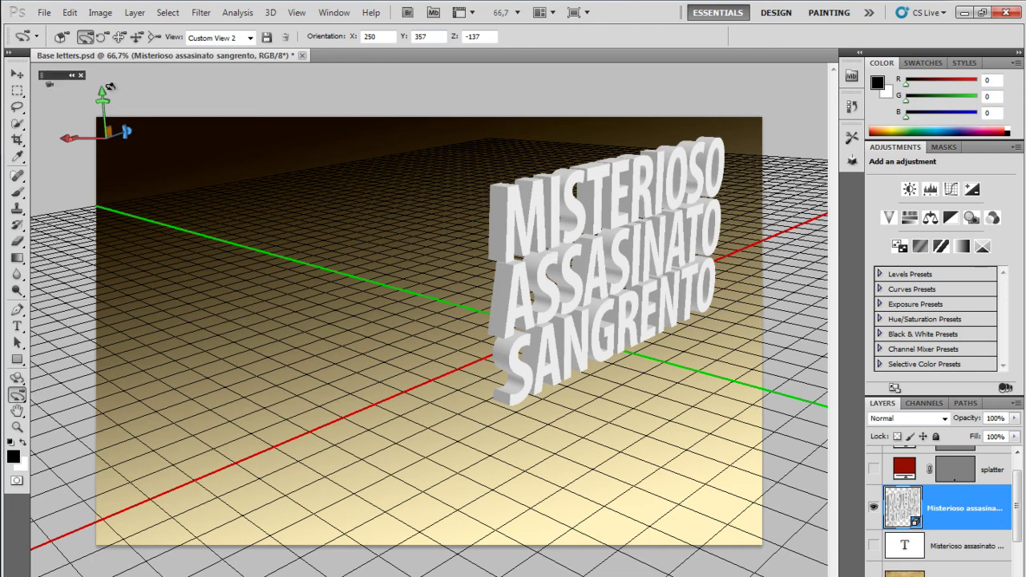
Move the 3D camera to position X -200, Y -700, Z -50
click(119, 37)
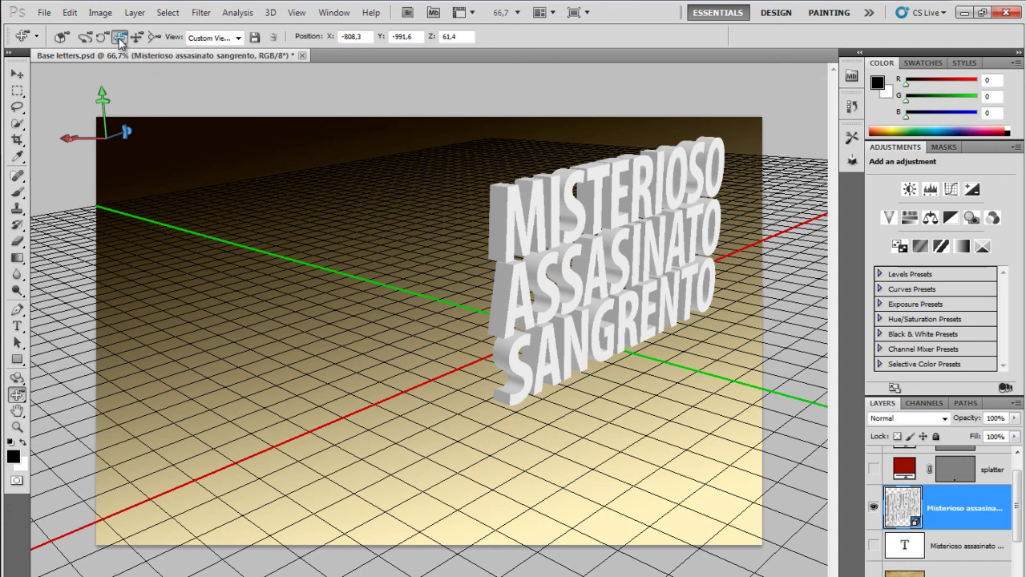
click(365, 36)
key(Tab)
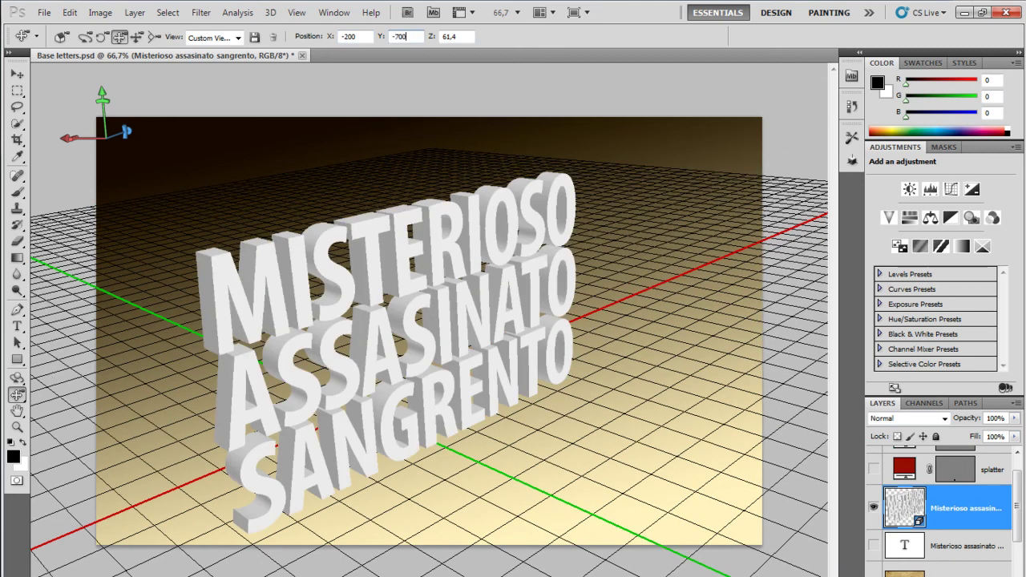
key(Tab)
text(-50)
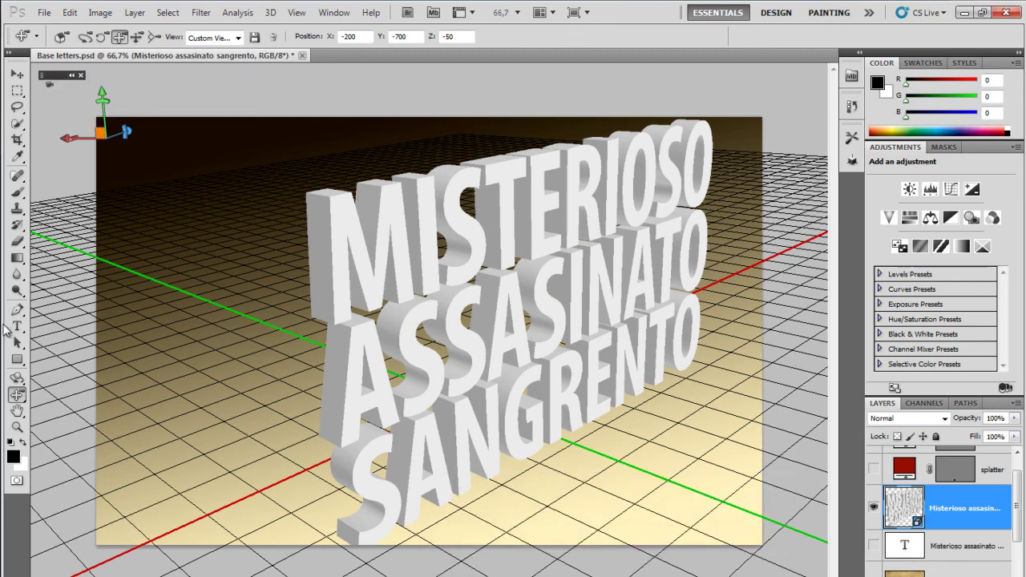
click(17, 380)
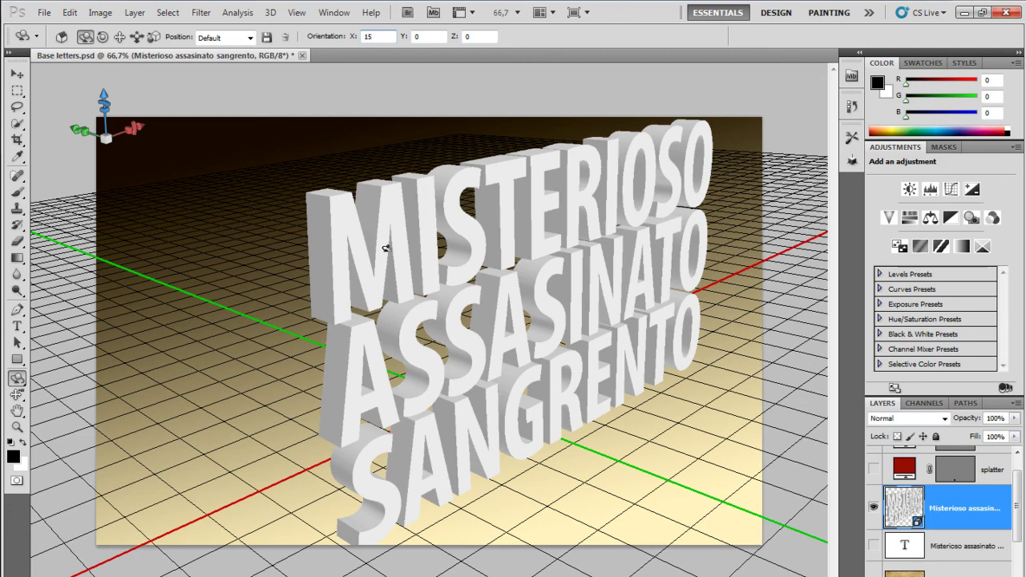
Try rotating the 3D title, undo the last rotation, and select the 3D Roll Camera tool
drag(386, 248, 388, 248)
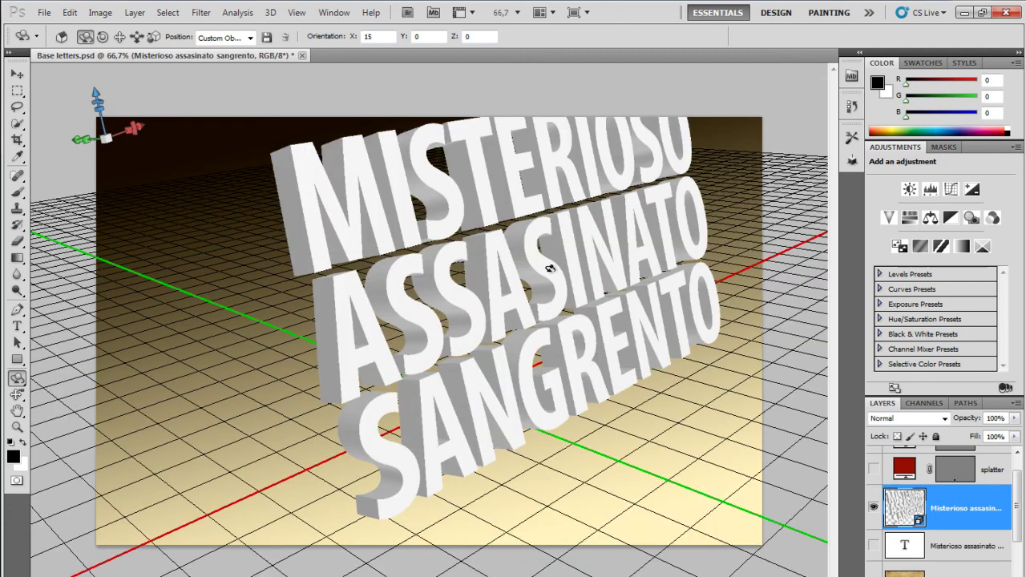
drag(585, 239, 568, 275)
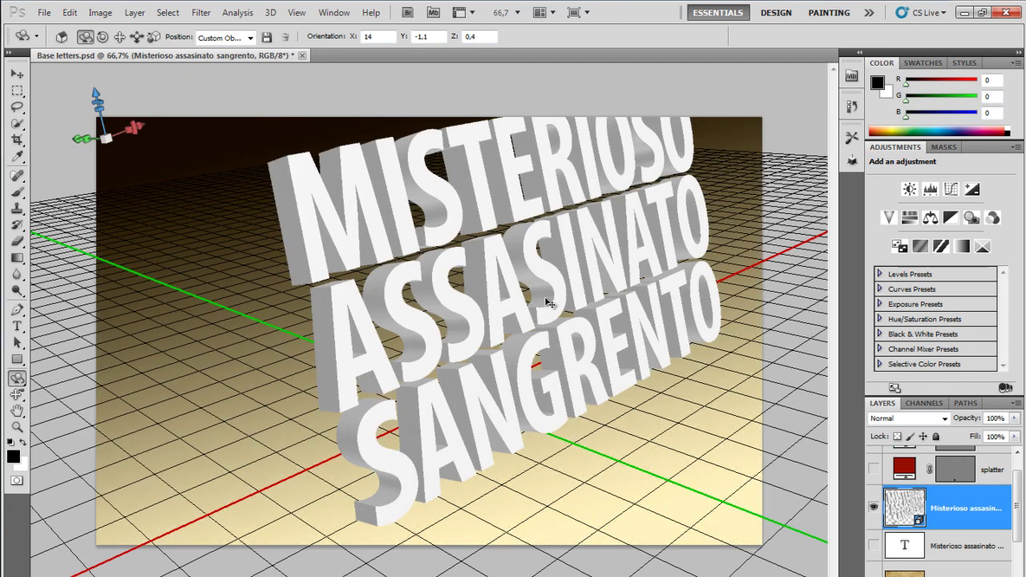
key(ctrl+z)
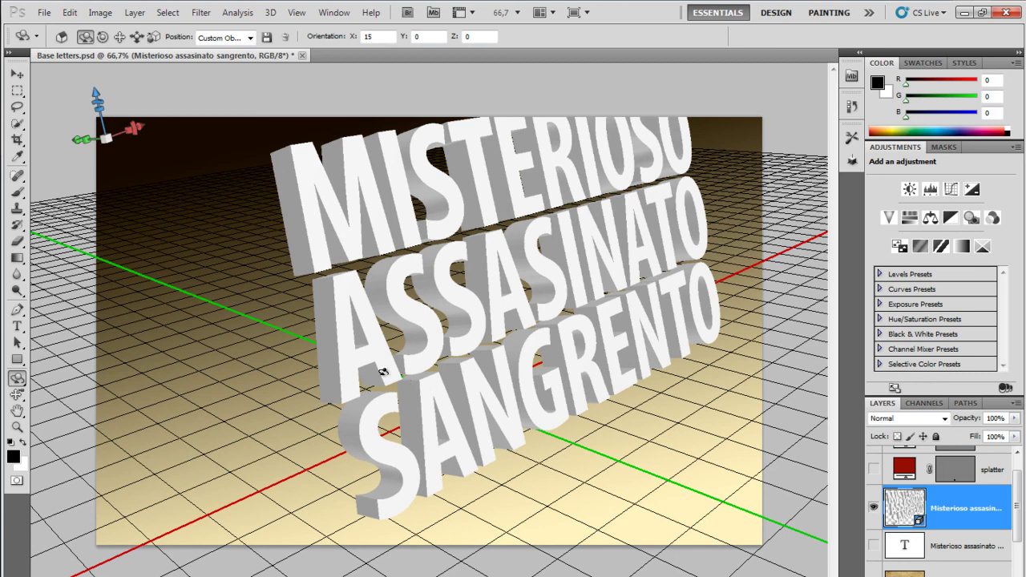
click(17, 394)
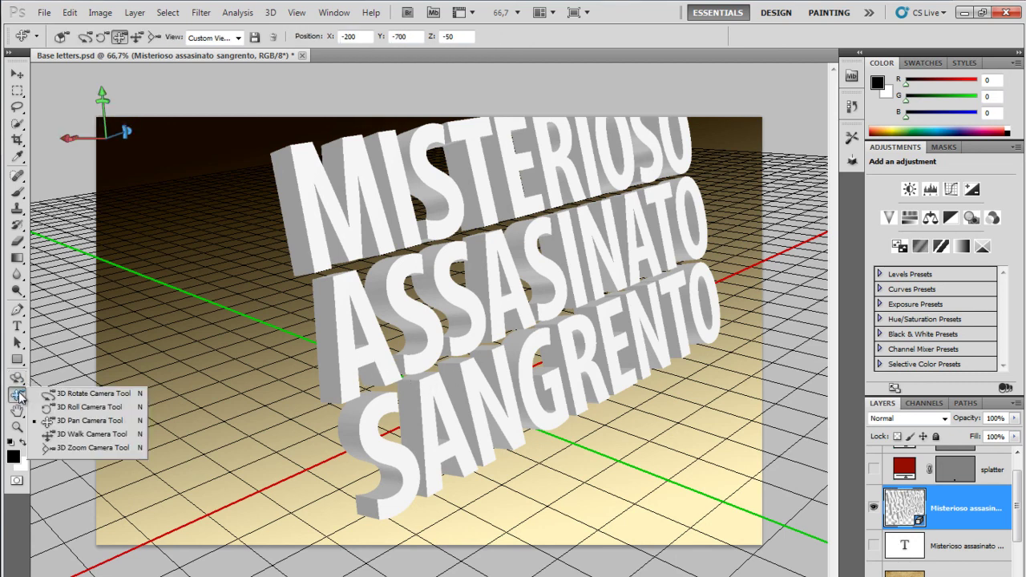
click(83, 408)
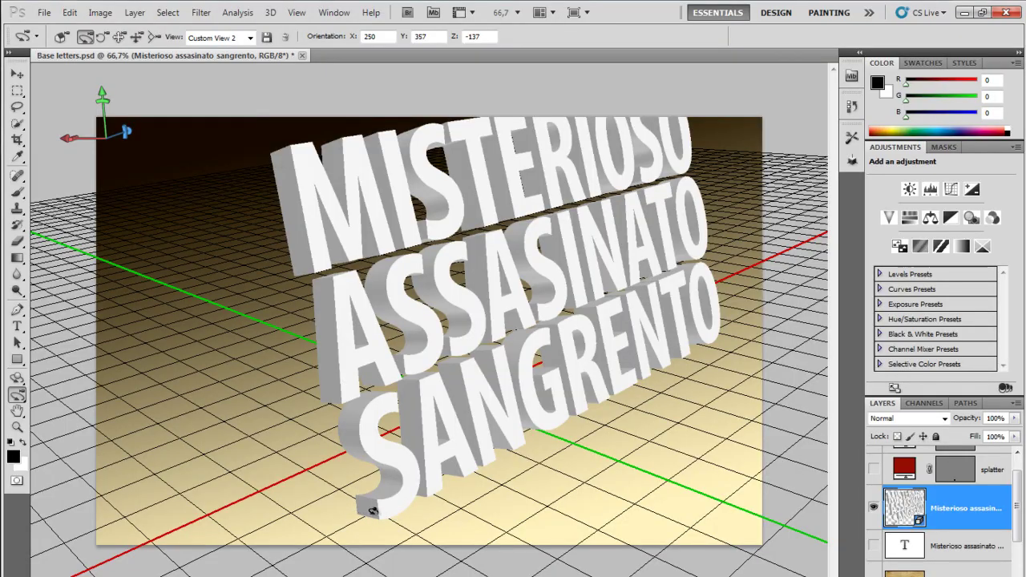
Turn the camera to a near edge-on side view, orientation 273,78, 370,26, -99,39
mouse_move(373, 511)
mouse_down()
mouse_move(280, 504)
mouse_move(237, 553)
mouse_move(265, 561)
mouse_up()
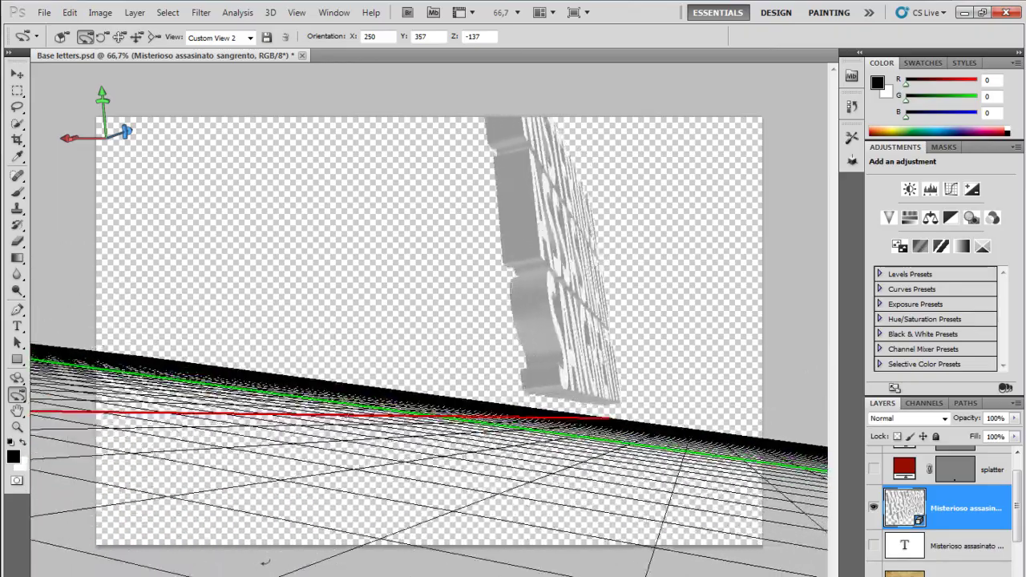
drag(264, 561, 353, 497)
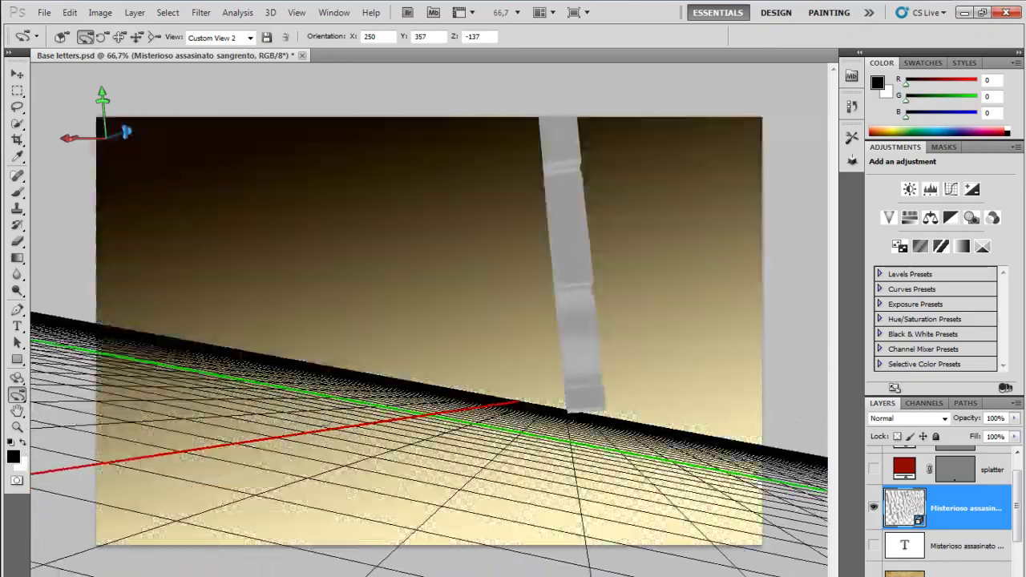
drag(392, 459, 409, 449)
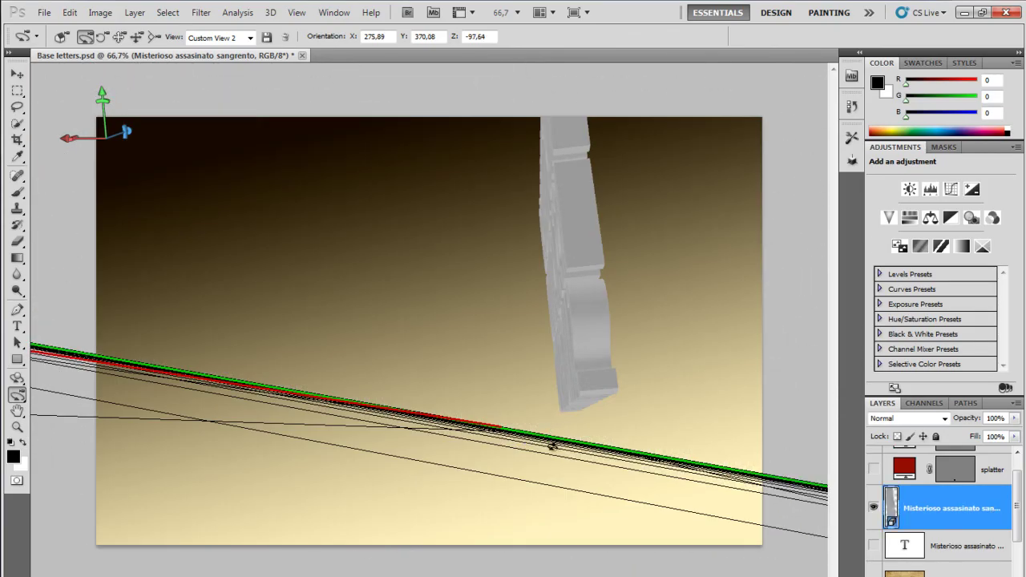
drag(563, 445, 566, 451)
mouse_move(561, 437)
mouse_down()
mouse_move(569, 442)
mouse_move(587, 396)
mouse_up()
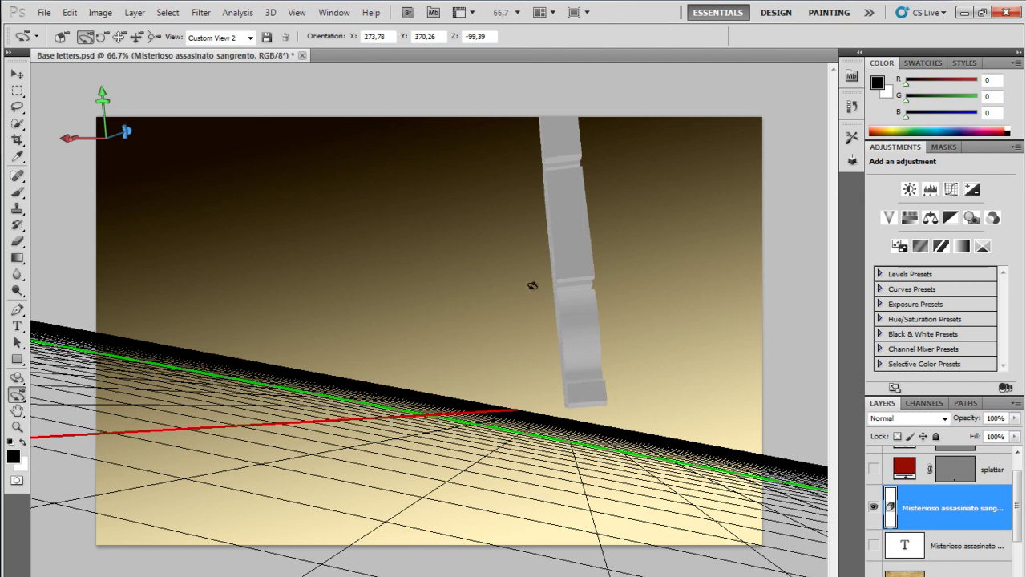
Edit the Repoussé extrusion to a Y Angle of 15 using Shear instead of Bend
click(268, 13)
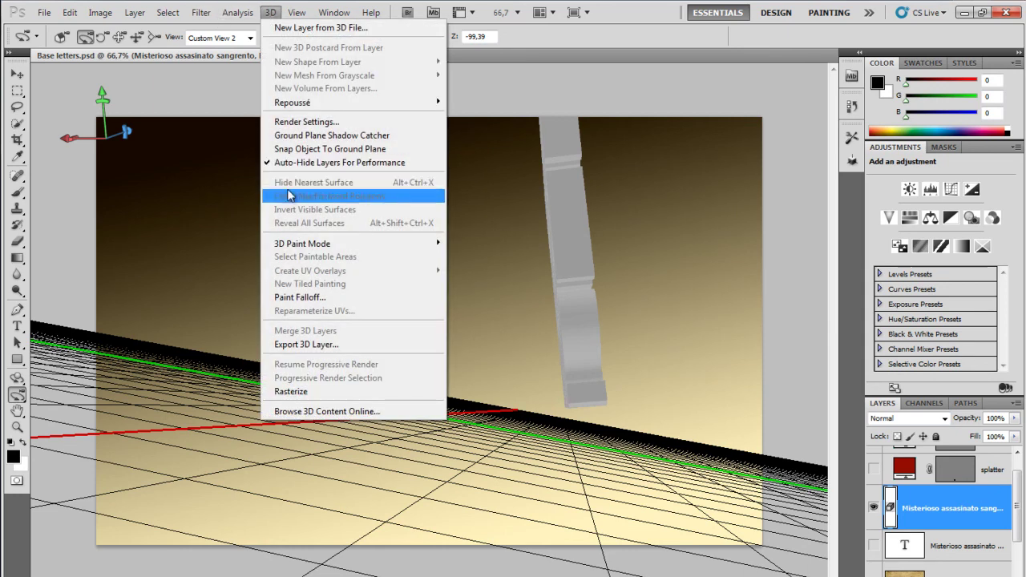
mouse_move(353, 103)
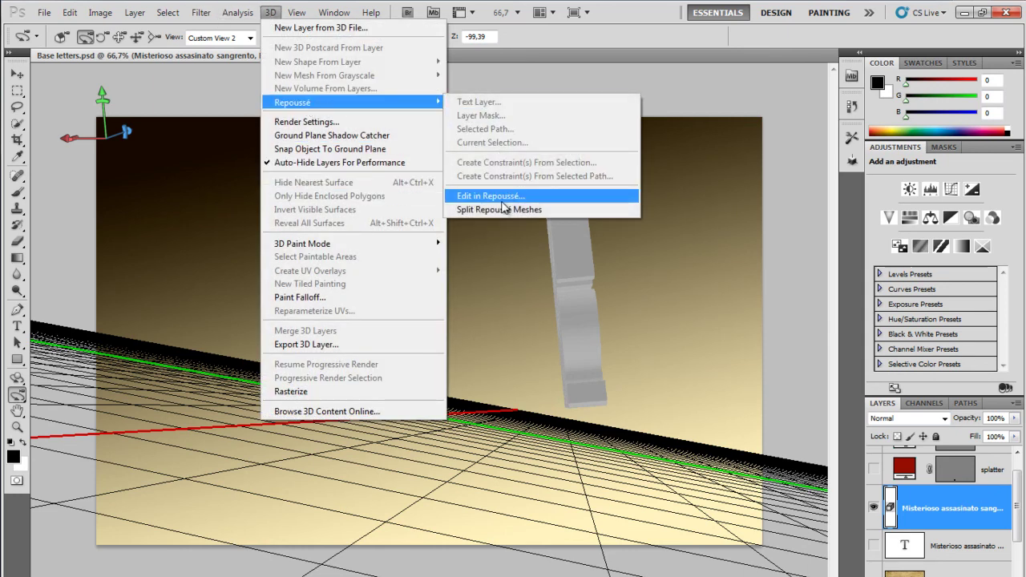
click(502, 198)
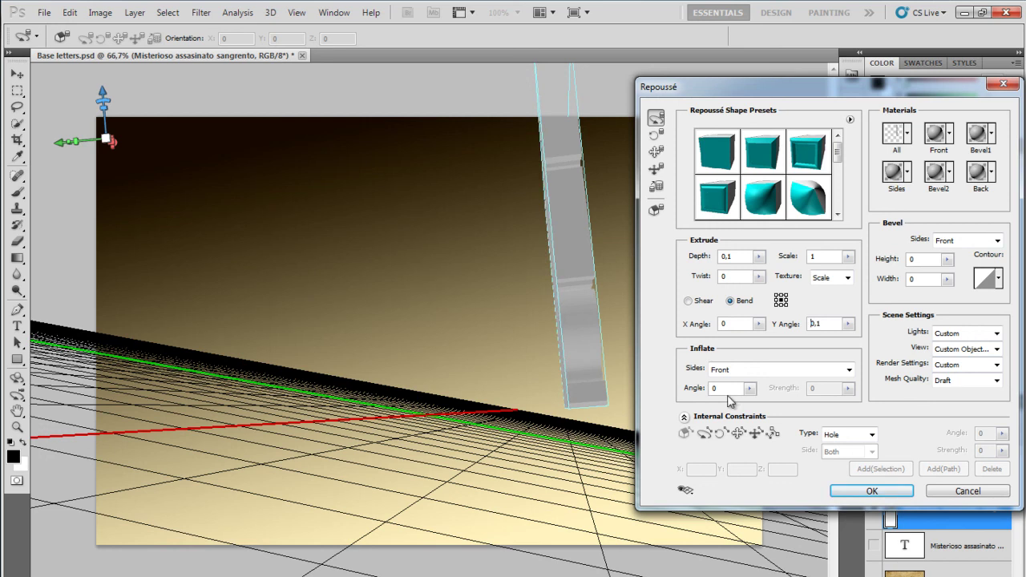
text(1)
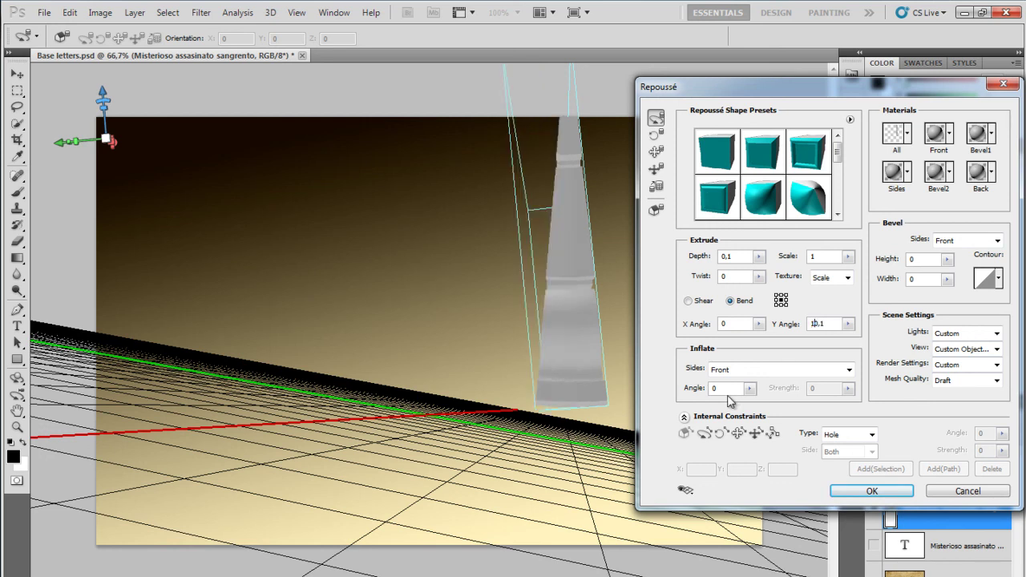
text(5)
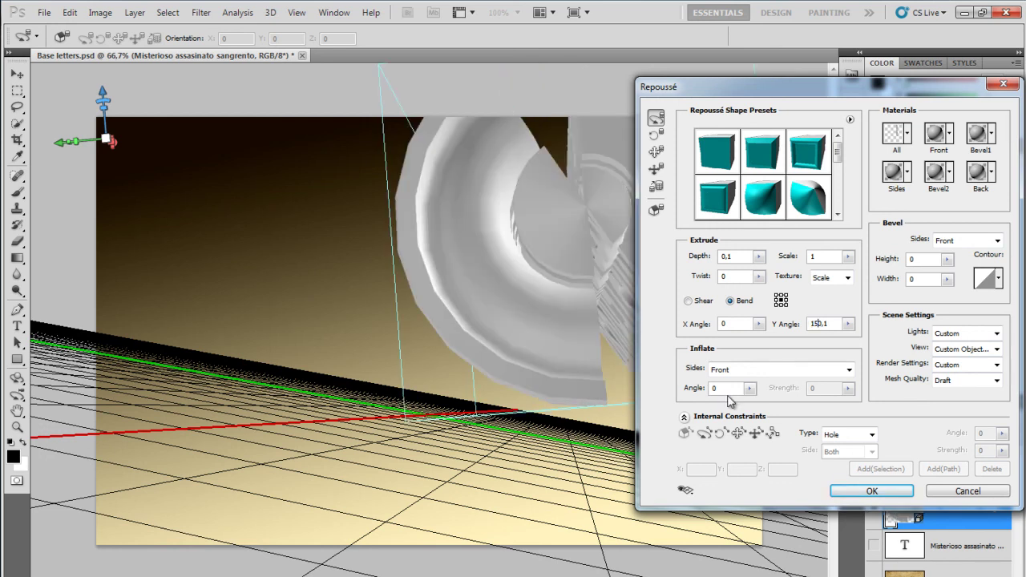
key(Delete)
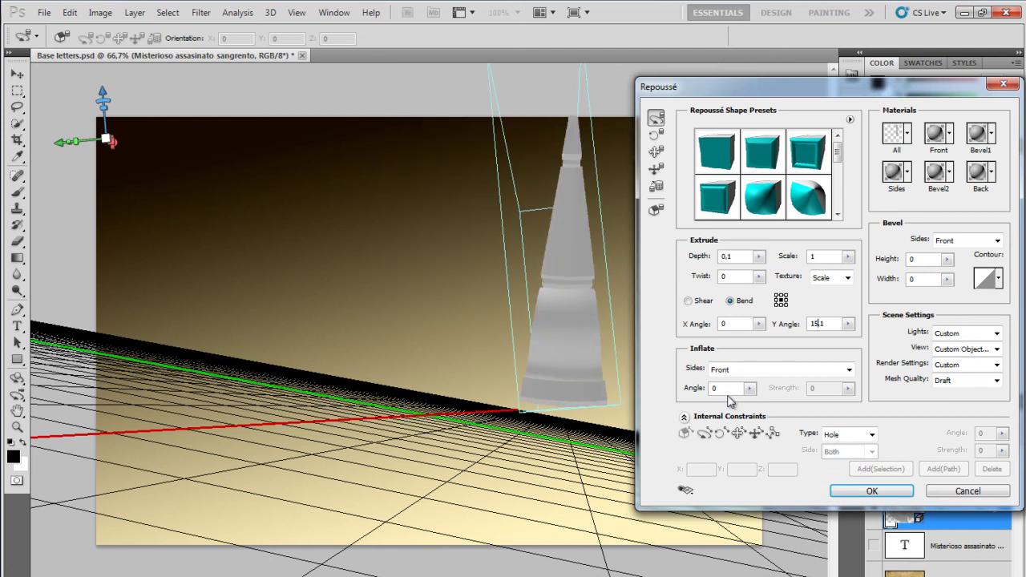
key(Delete)
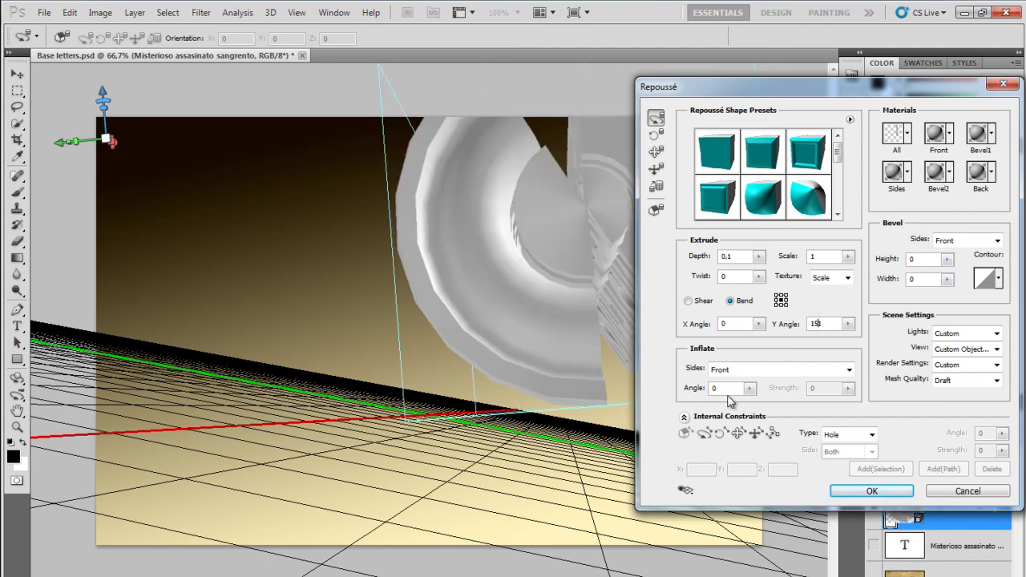
key(Delete)
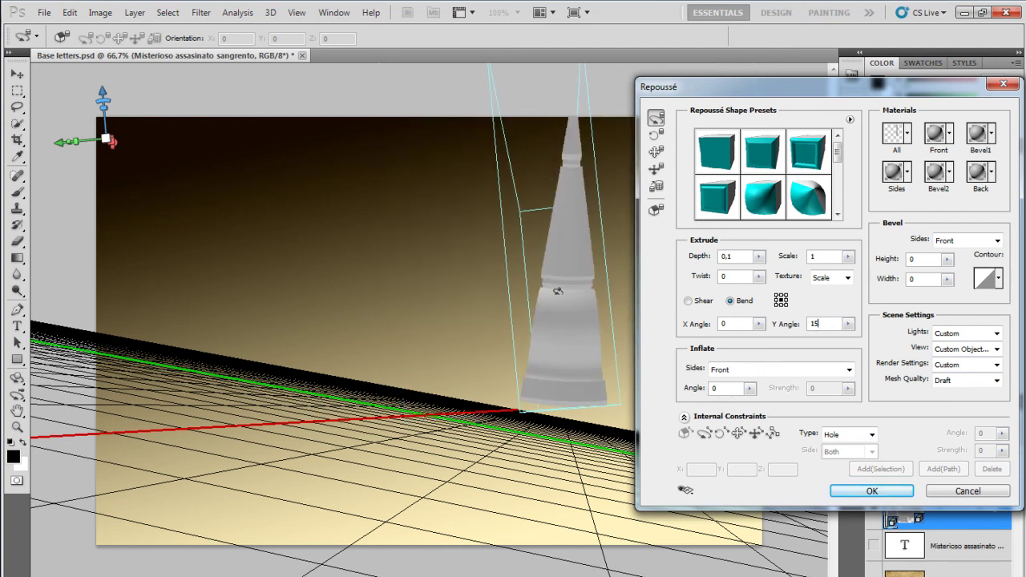
mouse_move(558, 291)
mouse_down()
mouse_move(516, 314)
mouse_move(550, 300)
mouse_up()
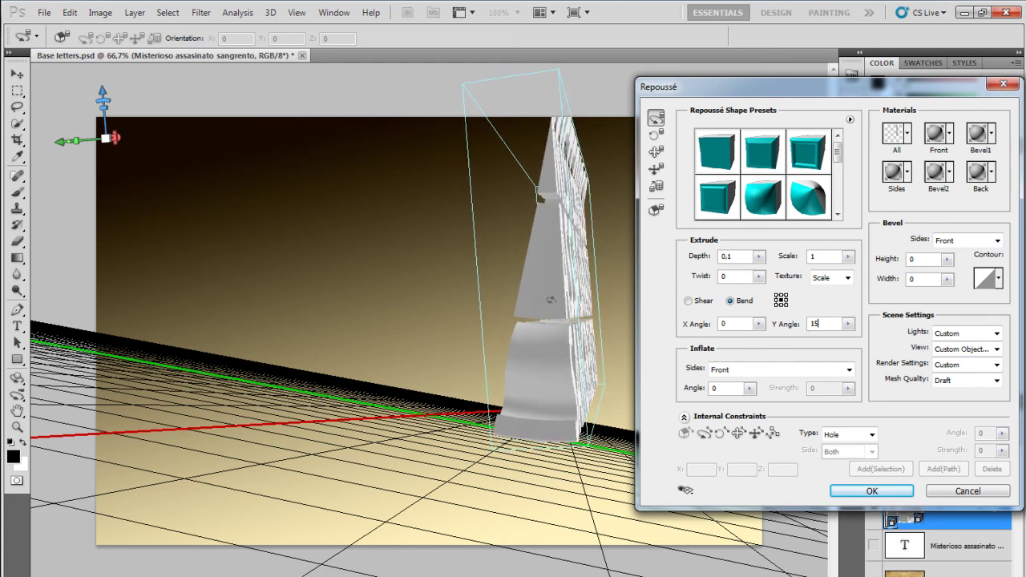
click(539, 302)
click(690, 302)
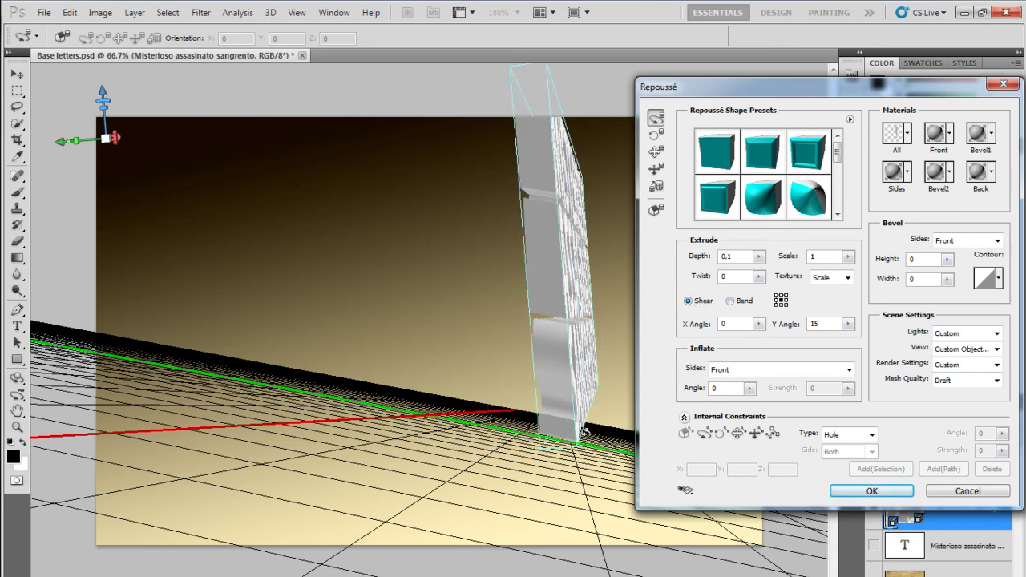
mouse_move(598, 410)
mouse_down()
mouse_move(601, 396)
mouse_move(577, 401)
mouse_up()
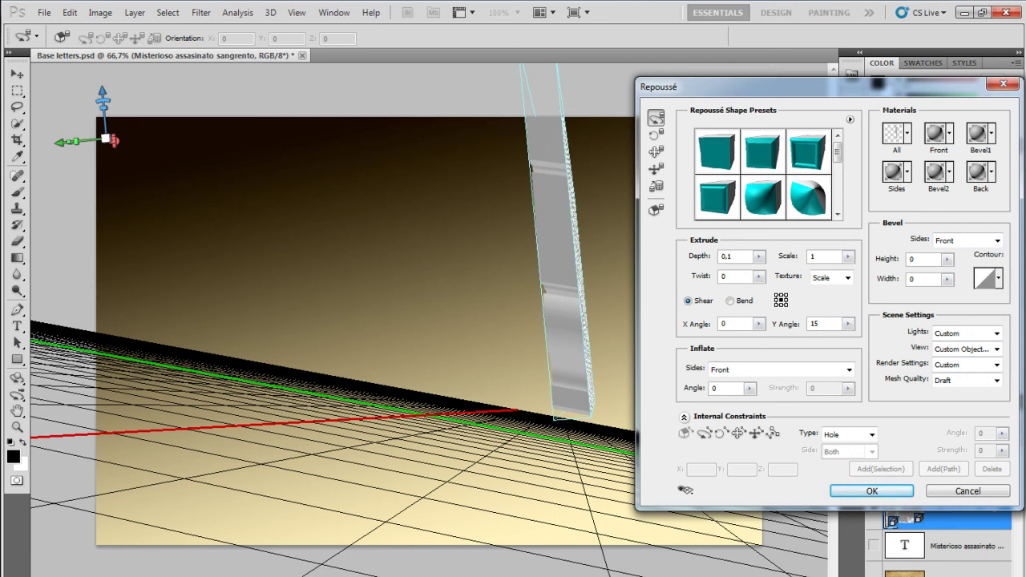
click(872, 490)
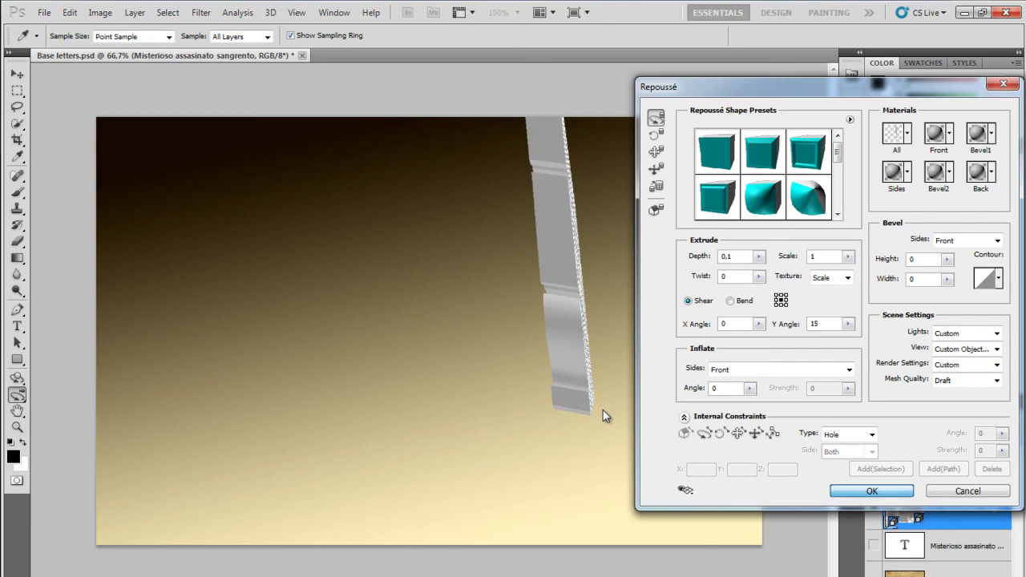
click(852, 492)
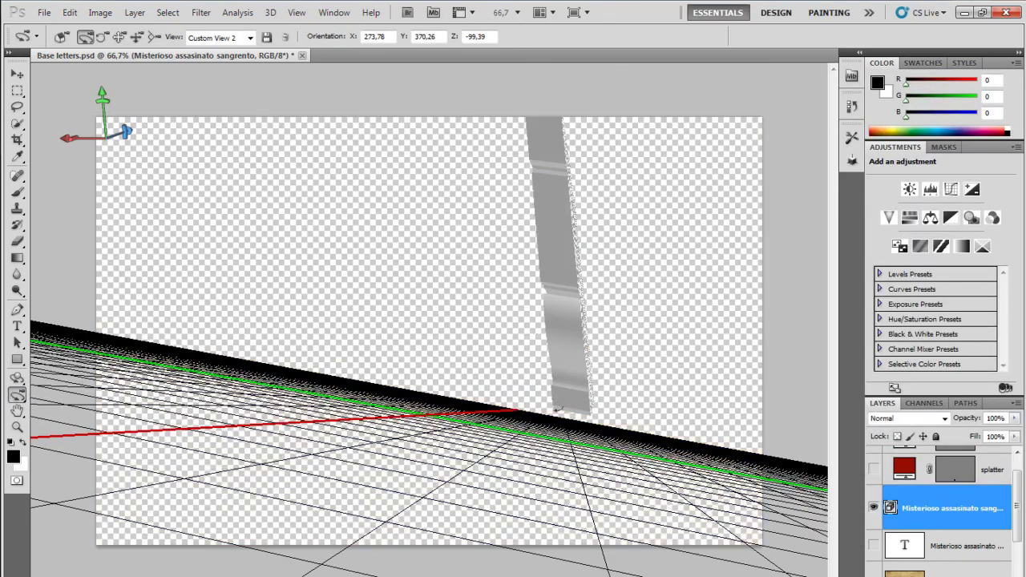
Apply 3D > Snap Object To Ground Plane so the sheared title's base rests on the grid
drag(425, 388, 437, 401)
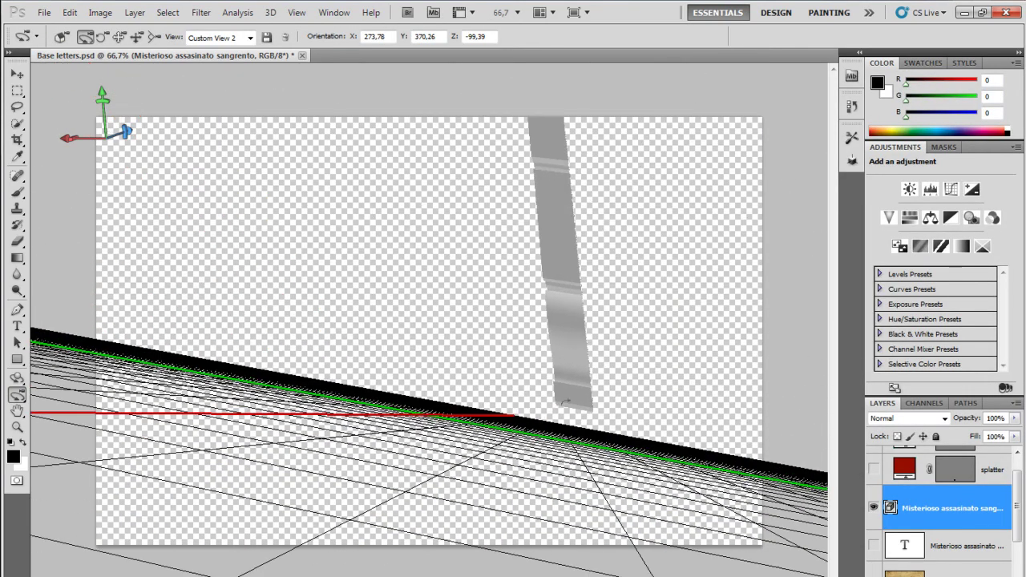
drag(566, 401, 564, 419)
drag(508, 382, 499, 388)
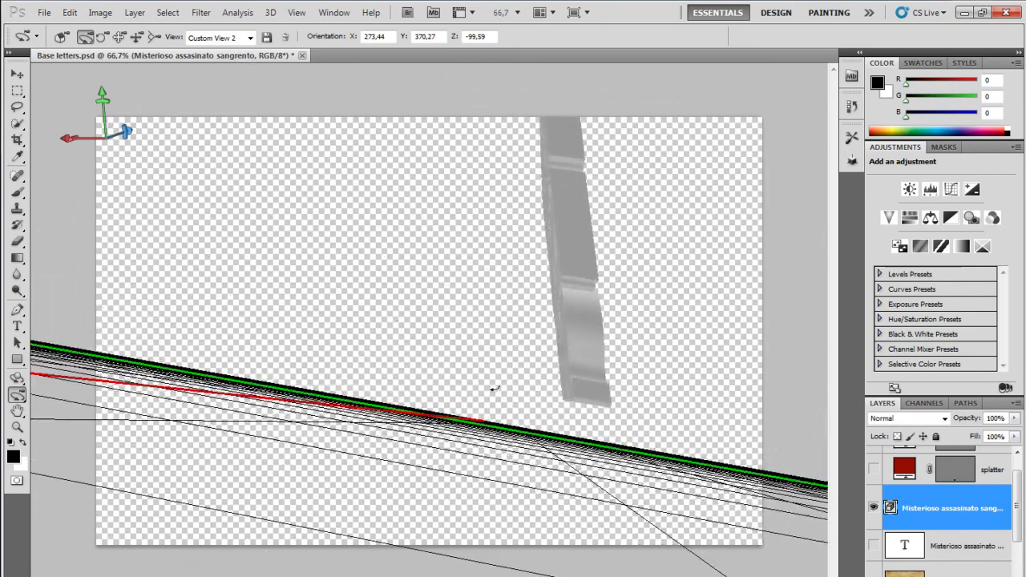
drag(499, 388, 504, 389)
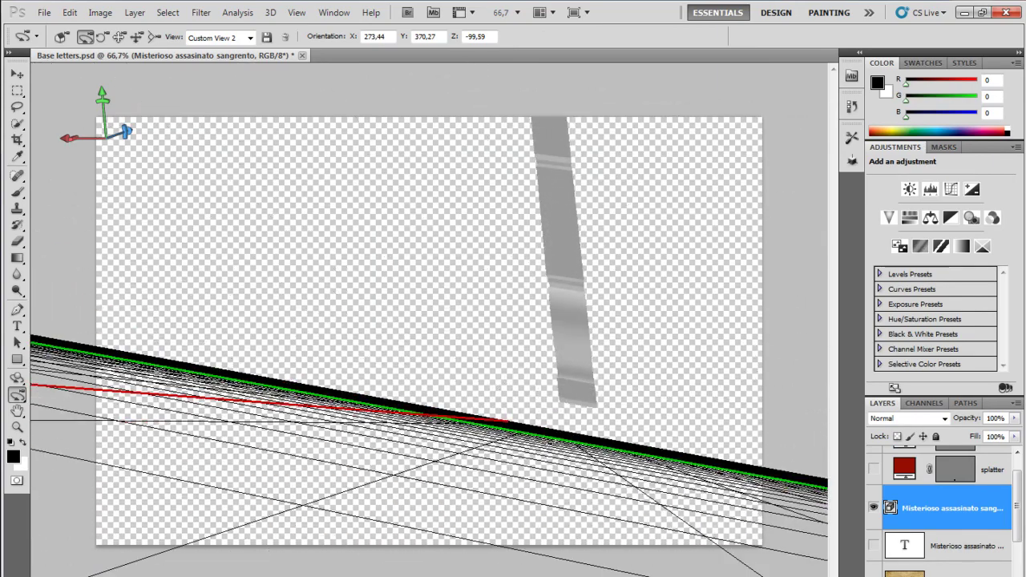
click(265, 15)
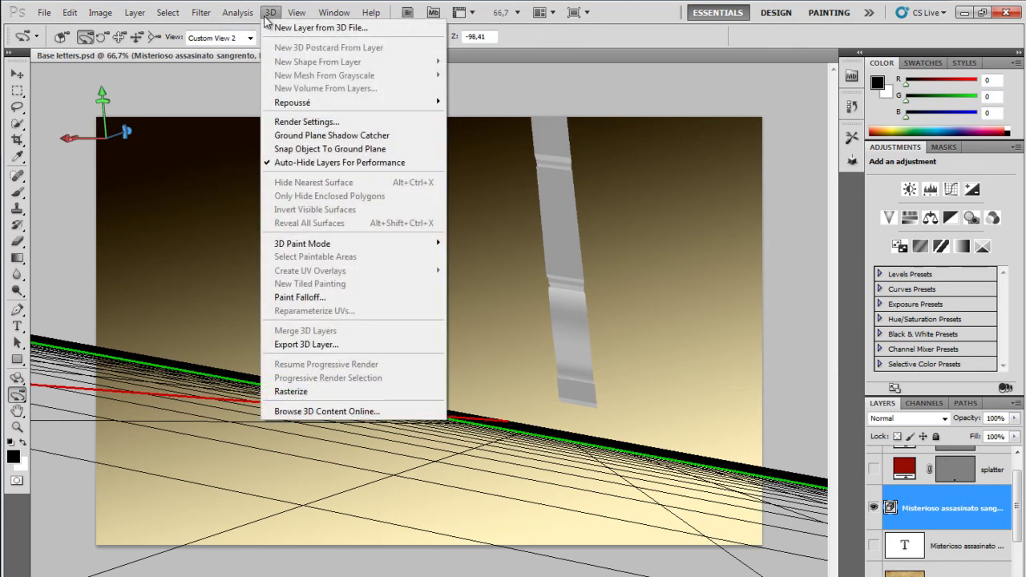
click(350, 149)
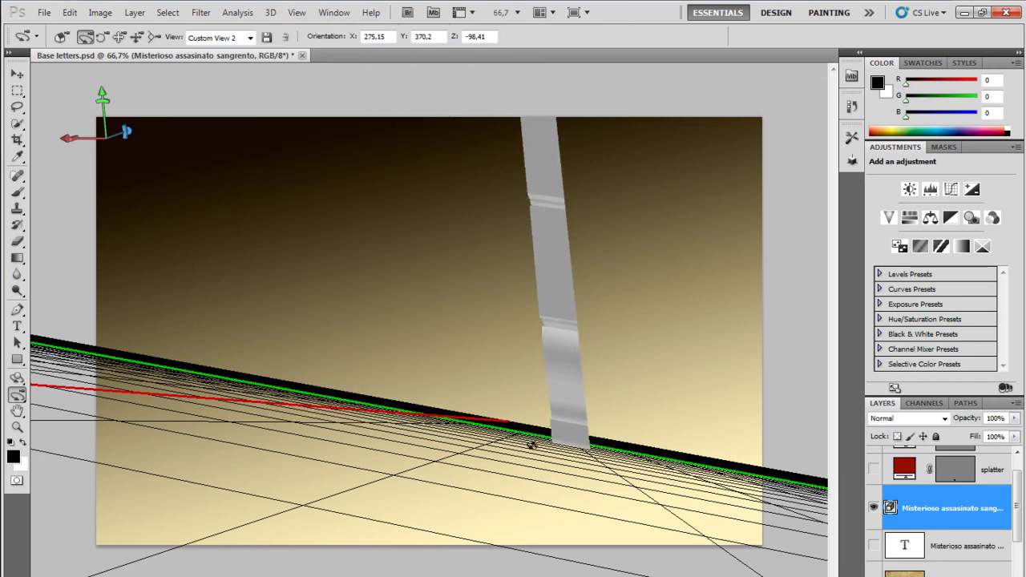
drag(531, 444, 536, 494)
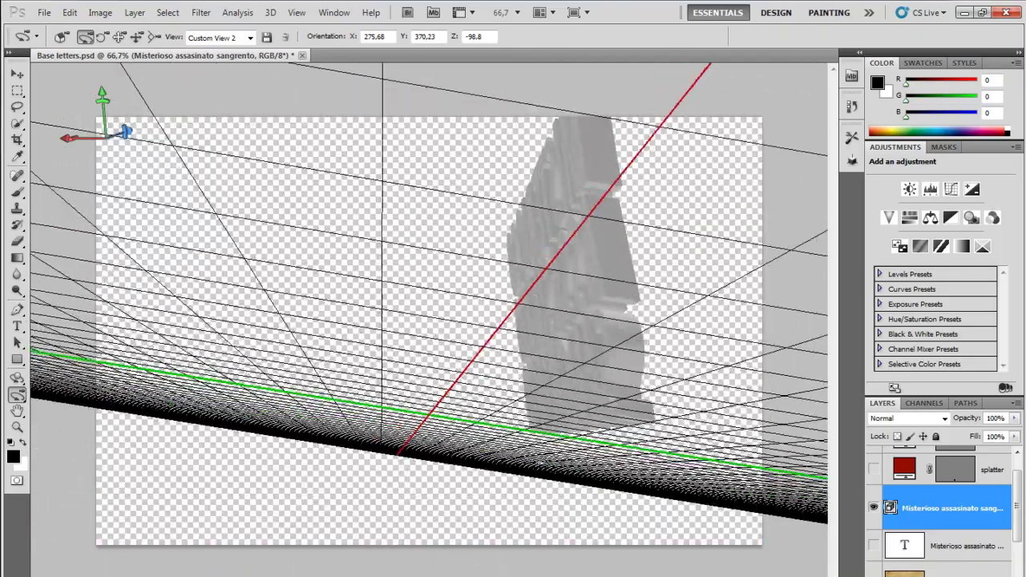